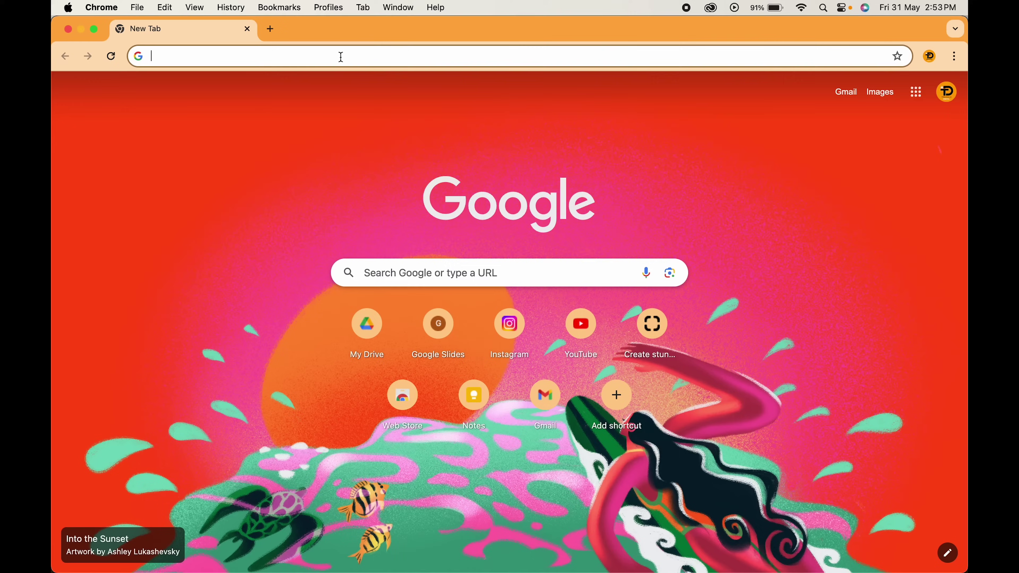
Open the ChatGPT website in the browser.
text(chatgp)
key(Return)
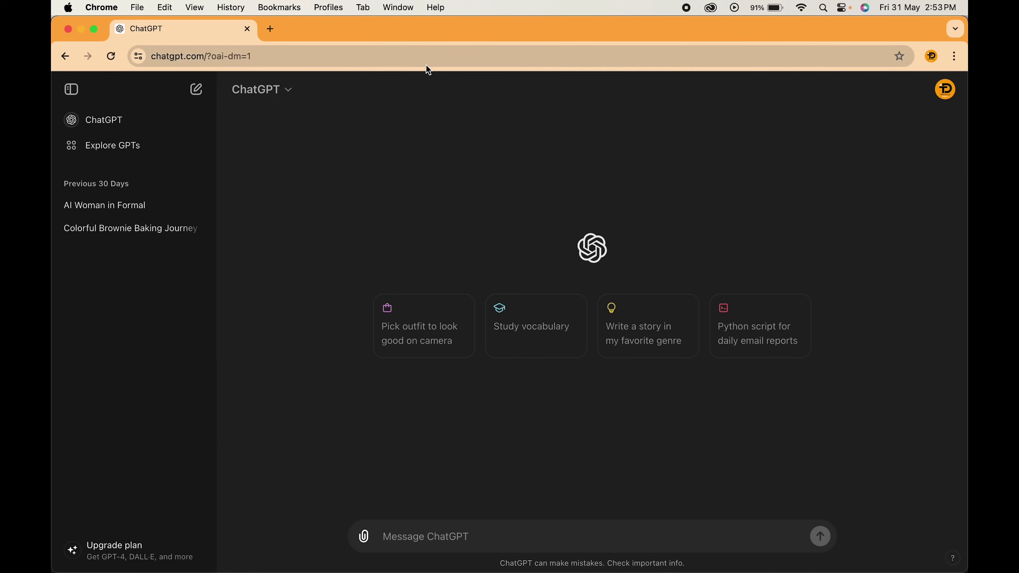
Draft a request for an AI image prompt: a travel agency banner titled "Explore the World" with an aeroplane and amazing locations around the globe.
click(460, 475)
text(Make an AI po)
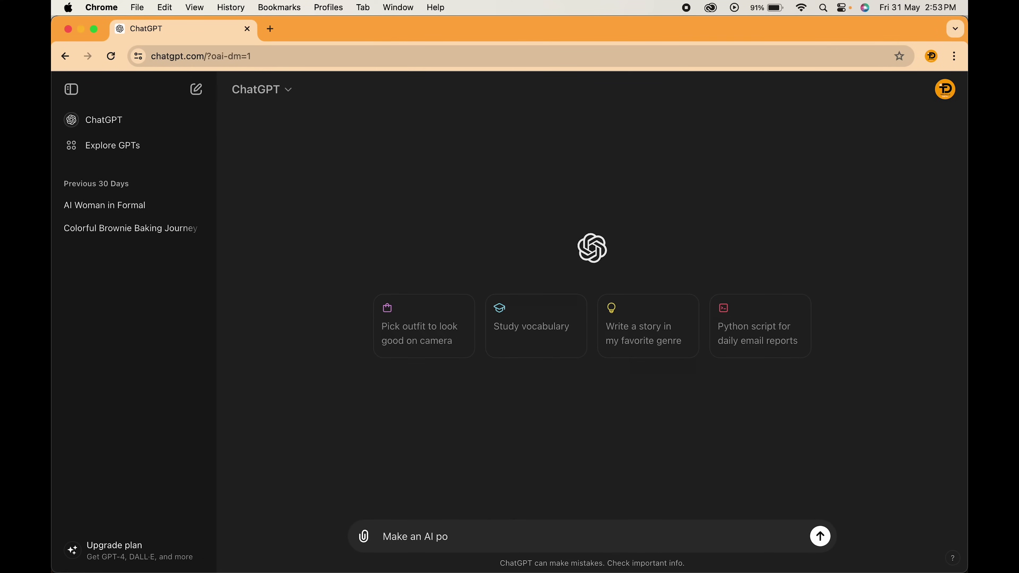
text(wered prompt to generate an)
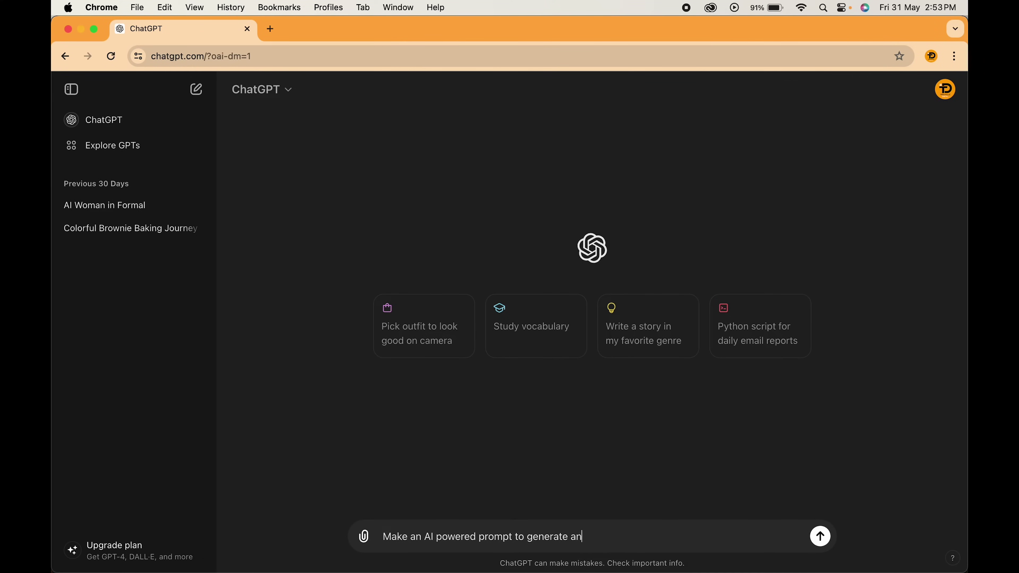
text( image. The picture is a banner )
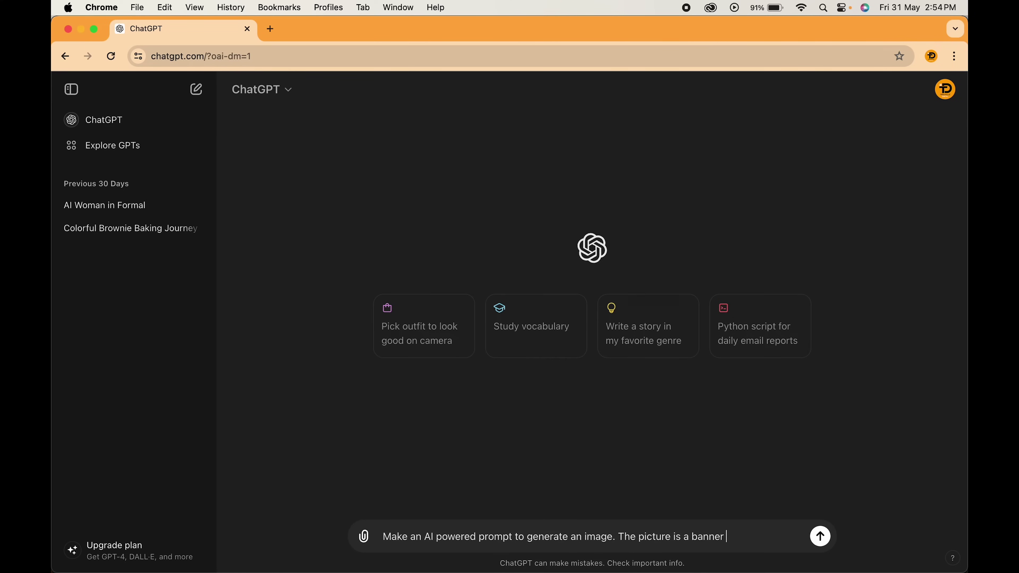
text(for a travel agency that encourag)
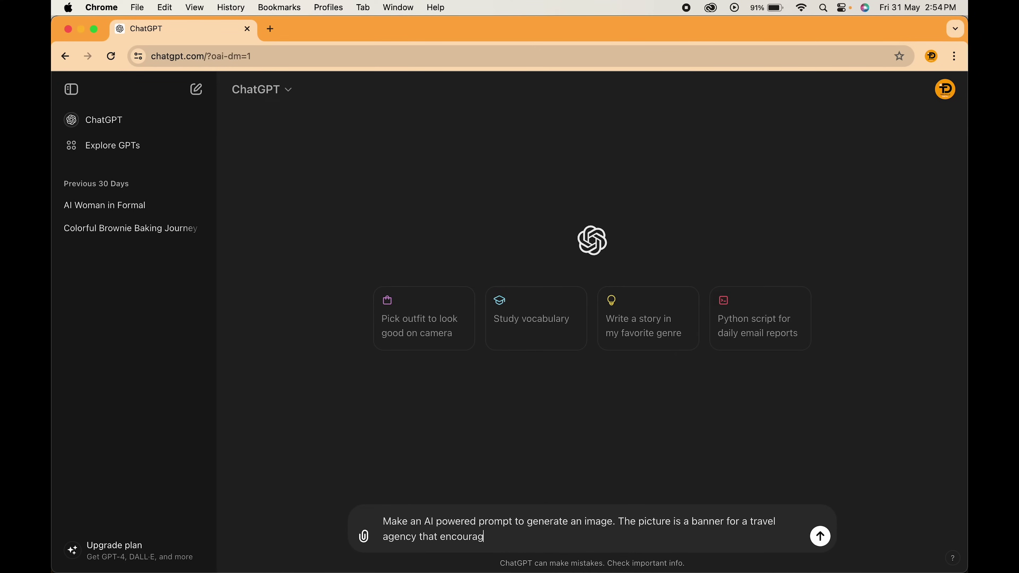
text(es travel. The title "Explore )
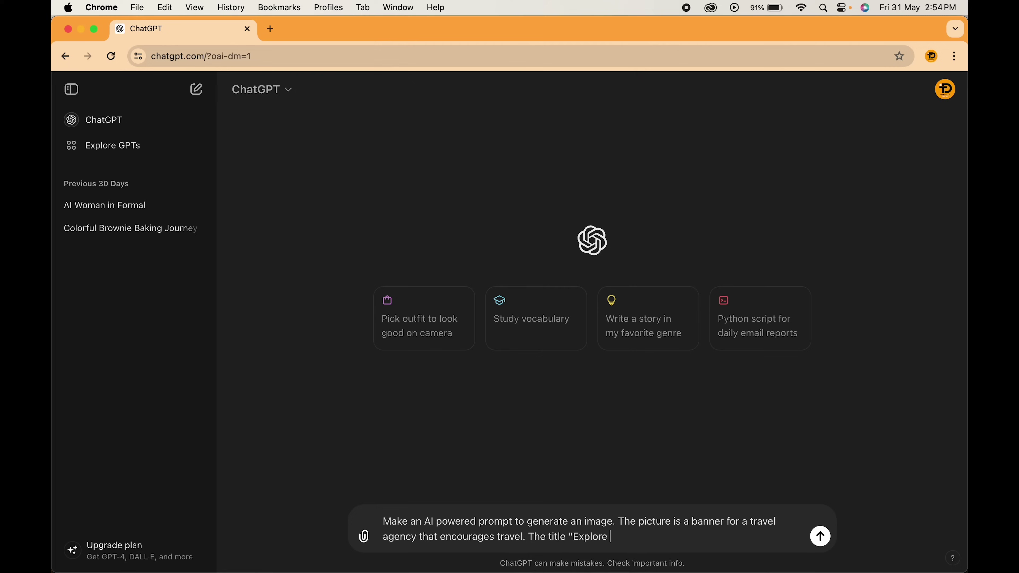
text(the World" should be there a)
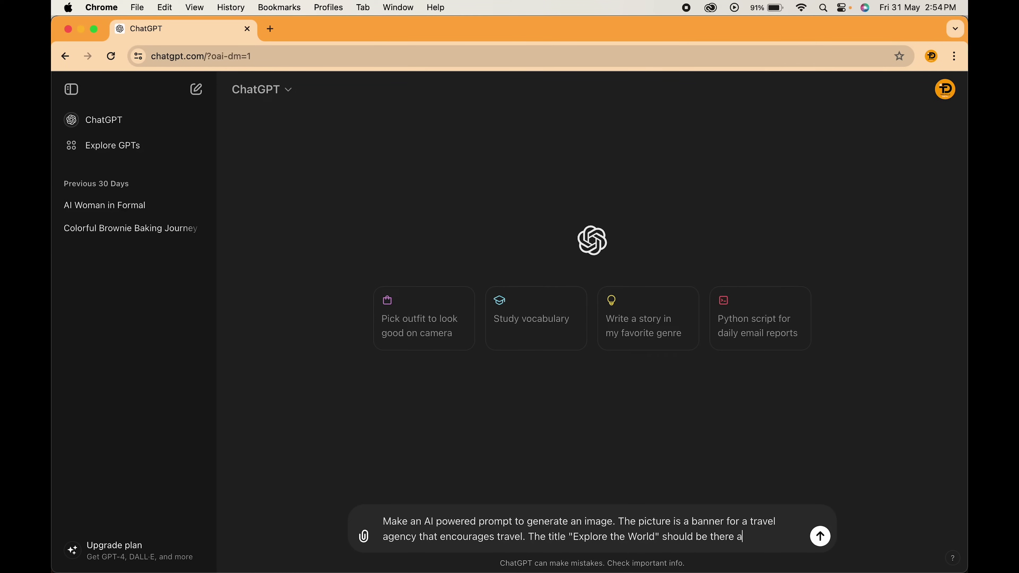
text(long with an aeroplane and some amazing )
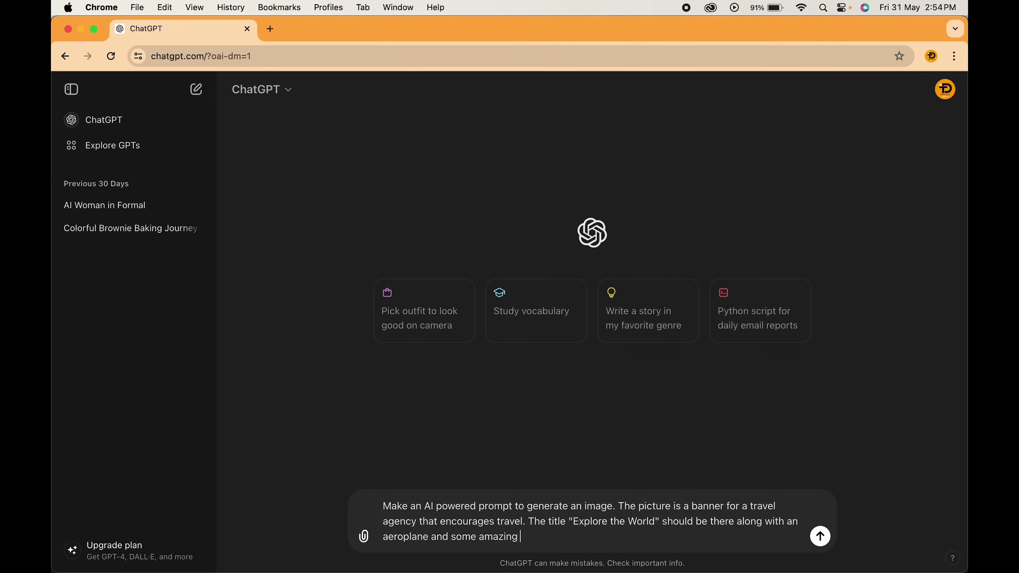
text(locations to visit around the glob)
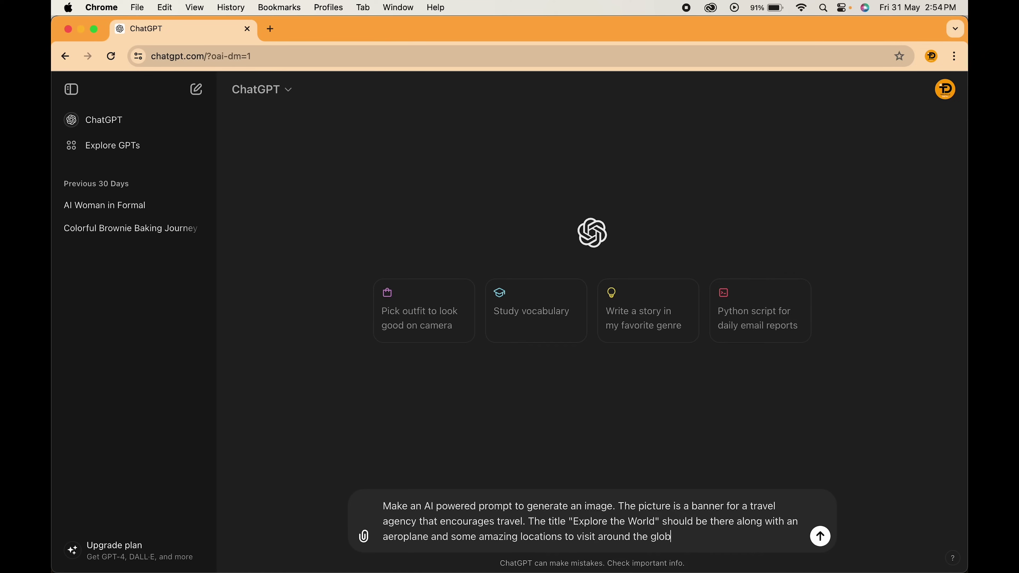
Add the offer "Get Flat 25% Off on Tickets" and bottom contact details with a website link and number, and send the request.
text(e. There should be an offer mentioned on it which says )
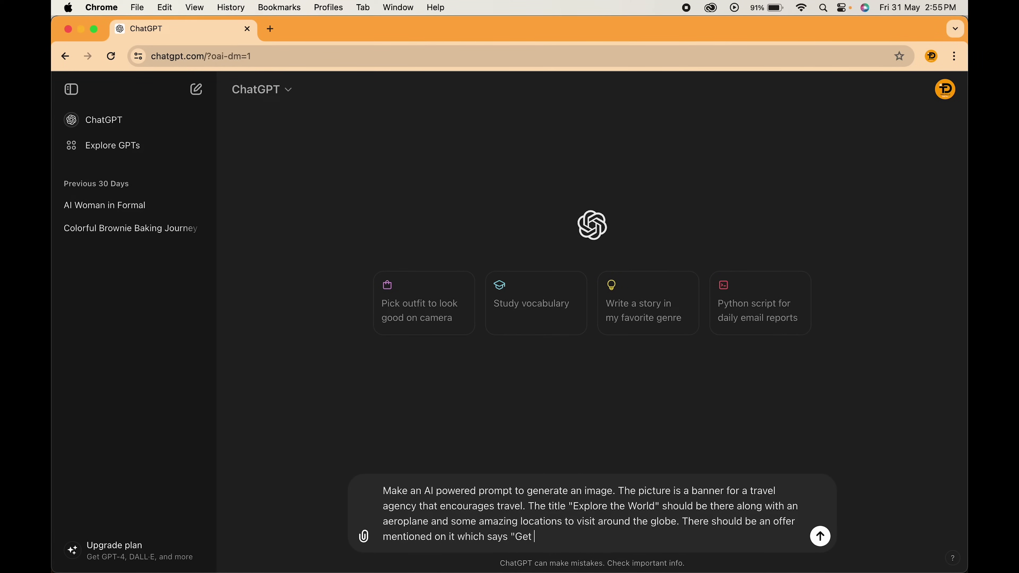
text("Get Flat 25% Off on Tickets". )
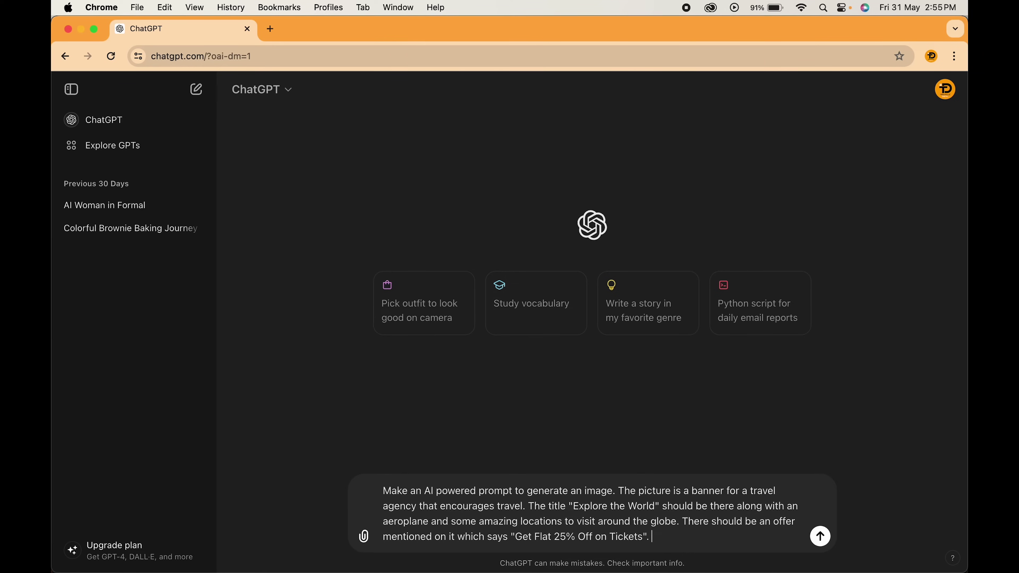
text(At the bottom, there shou)
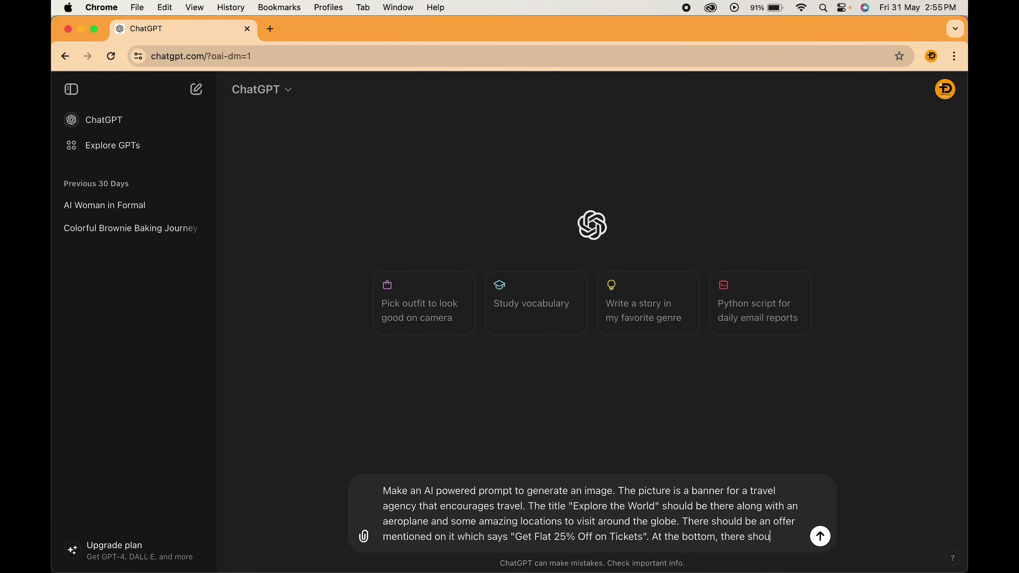
text(ld be the contact details, a web)
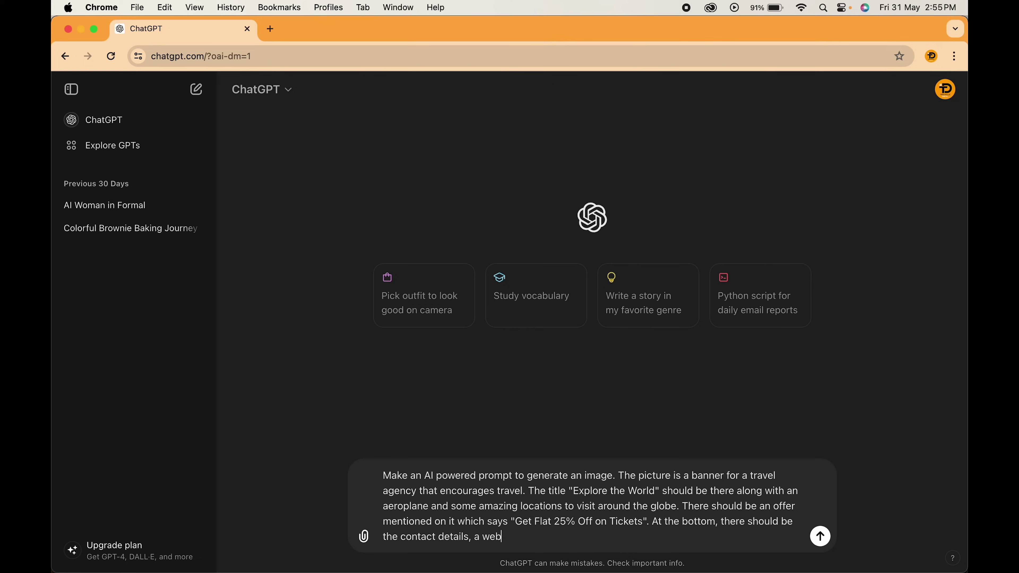
text(site link and the number.)
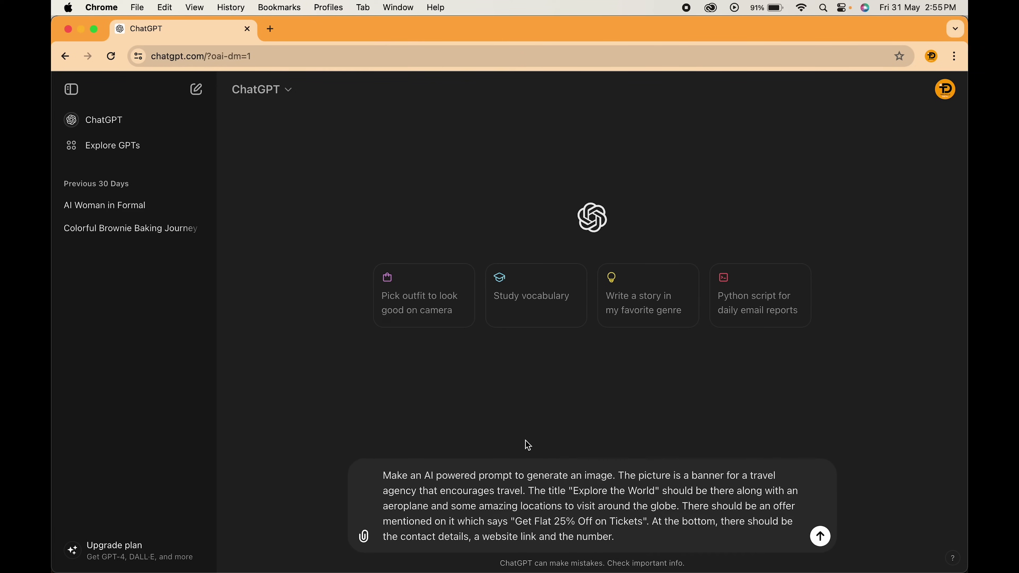
click(820, 537)
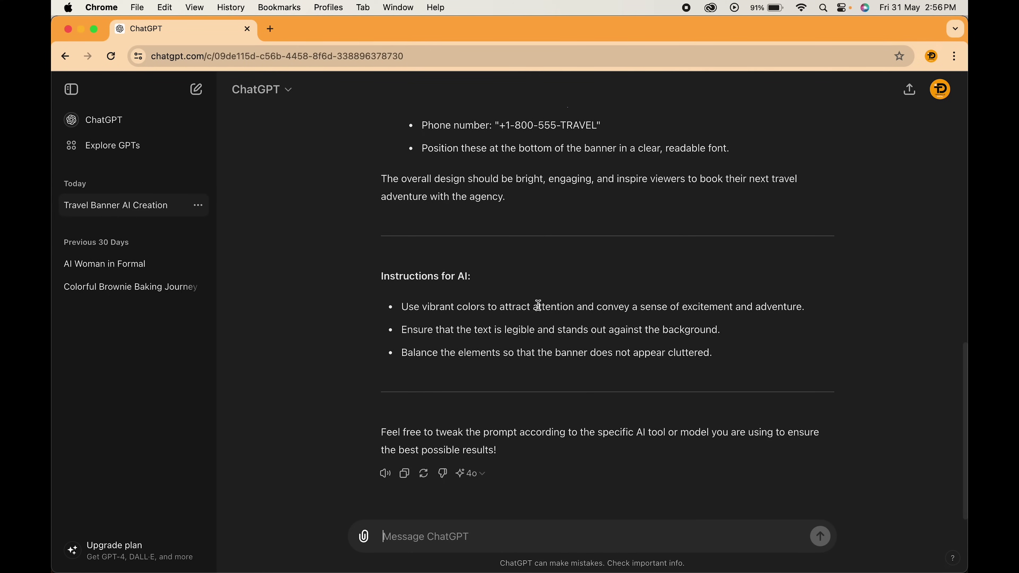
Read through the generated banner prompt, including its title, main visuals, offer highlight, contact details and AI instructions.
scroll(538, 306, up, 10)
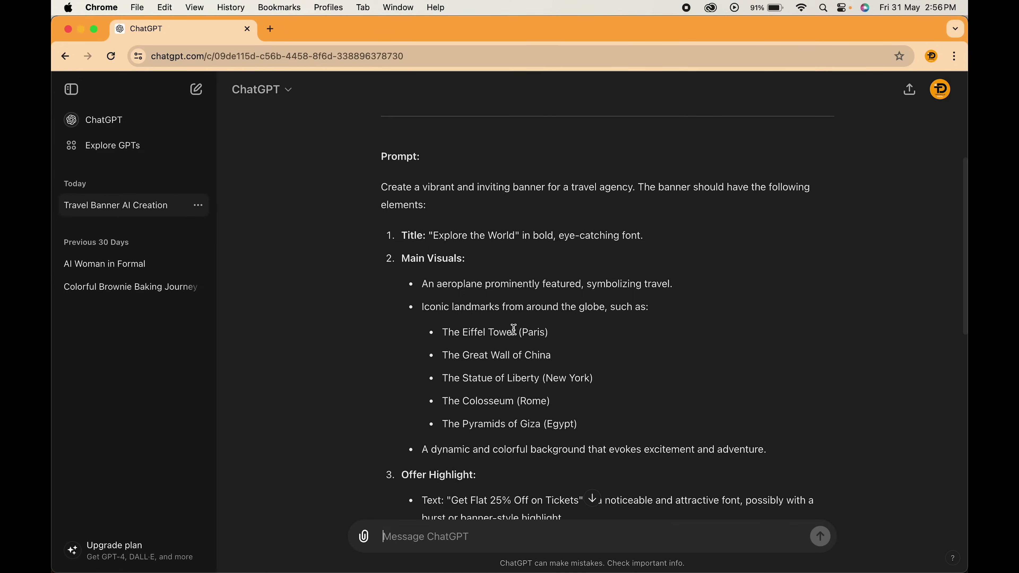
scroll(513, 329, down, 7)
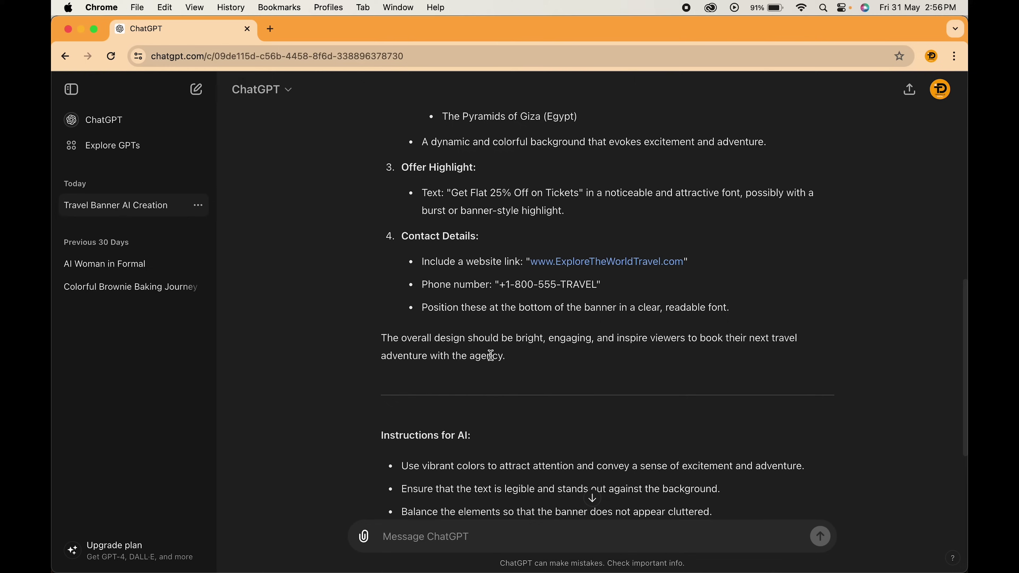
scroll(491, 356, down, 2)
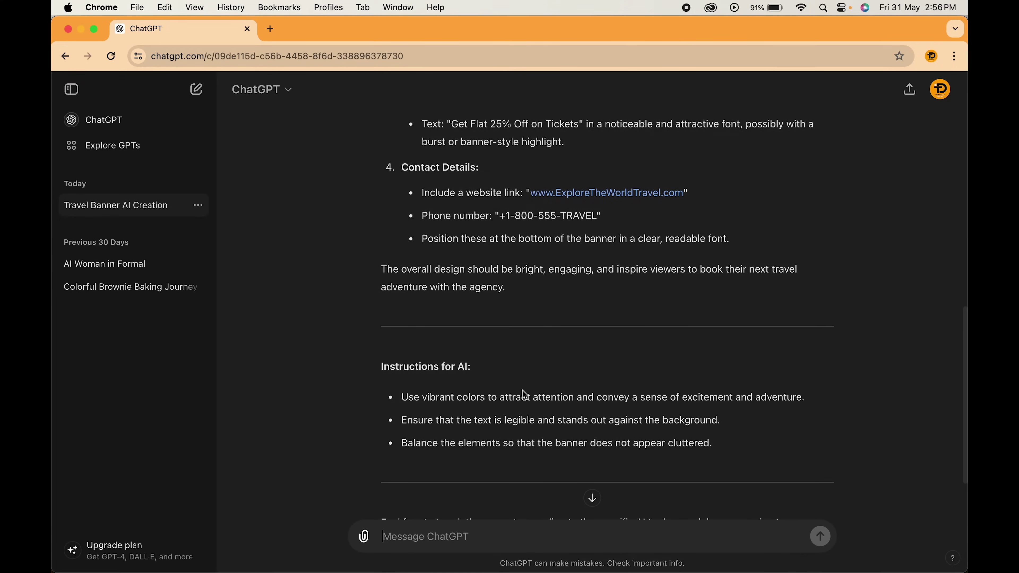
scroll(523, 395, down, 3)
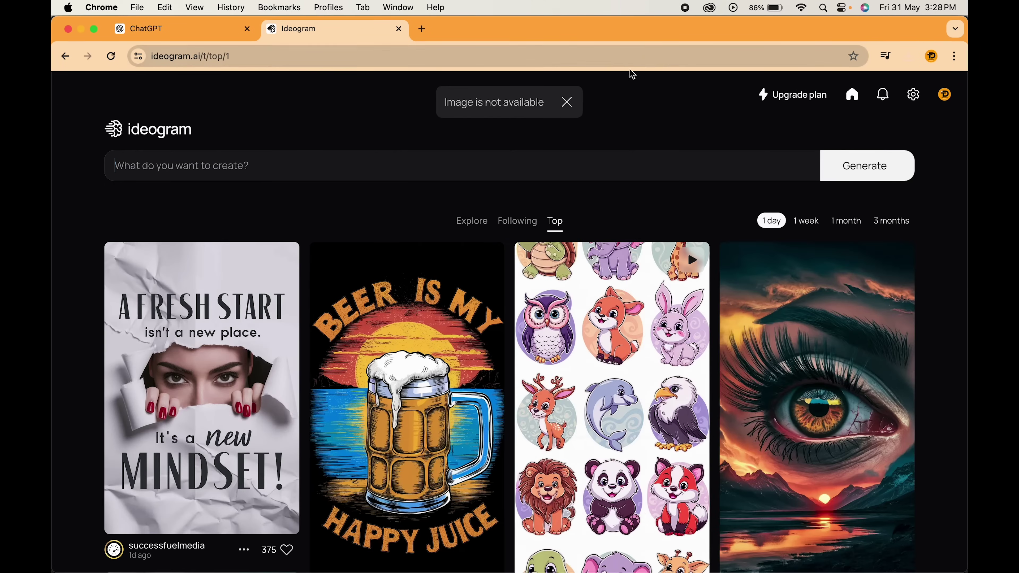
In Ideogram, dismiss the notification and paste the copied travel banner prompt as the image description.
click(569, 105)
click(297, 173)
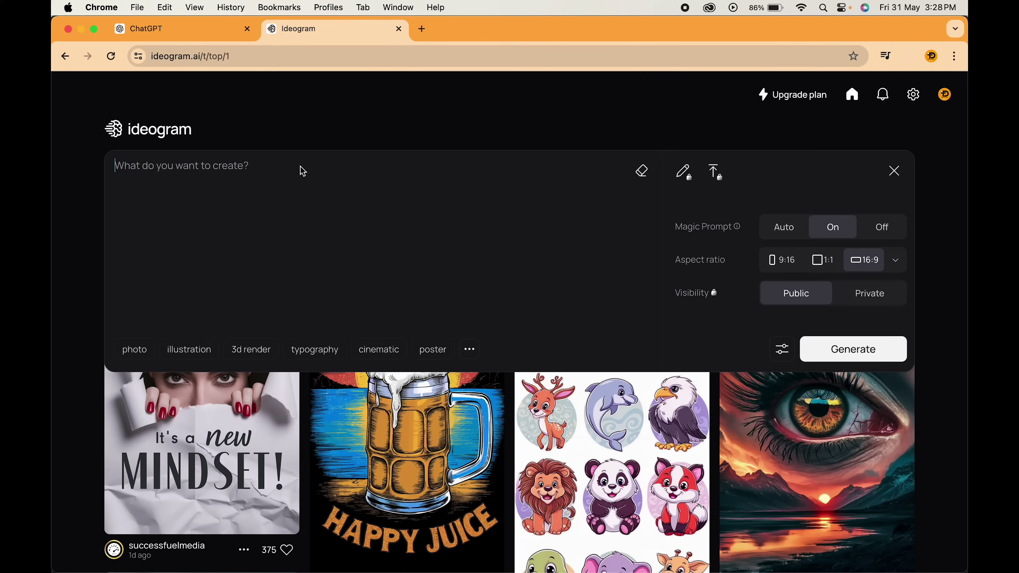
key(super+v)
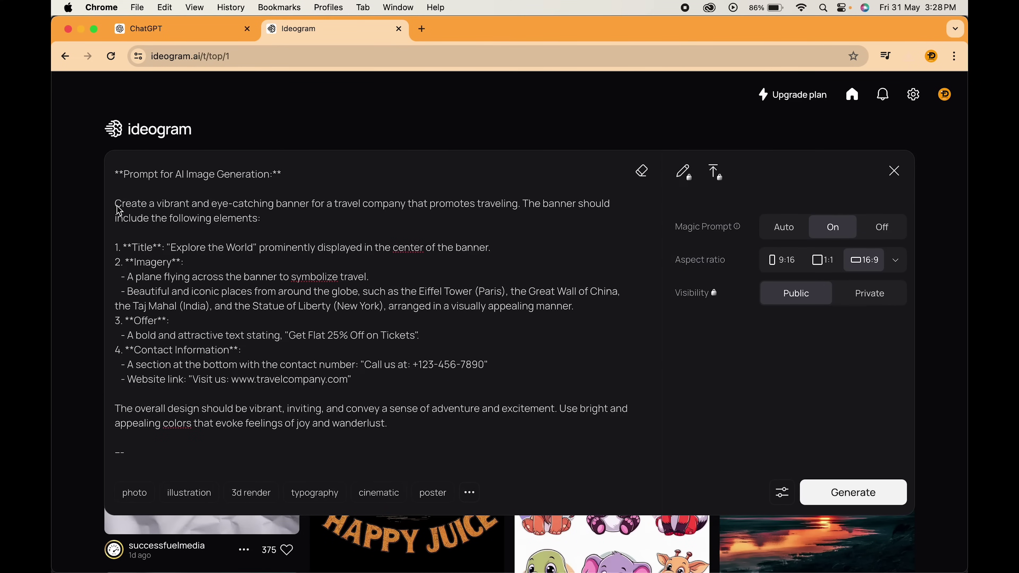
Remove the "Prompt for AI Image Generation" heading and the trailing dashes from the pasted prompt.
drag(116, 204, 115, 173)
key(BackSpace)
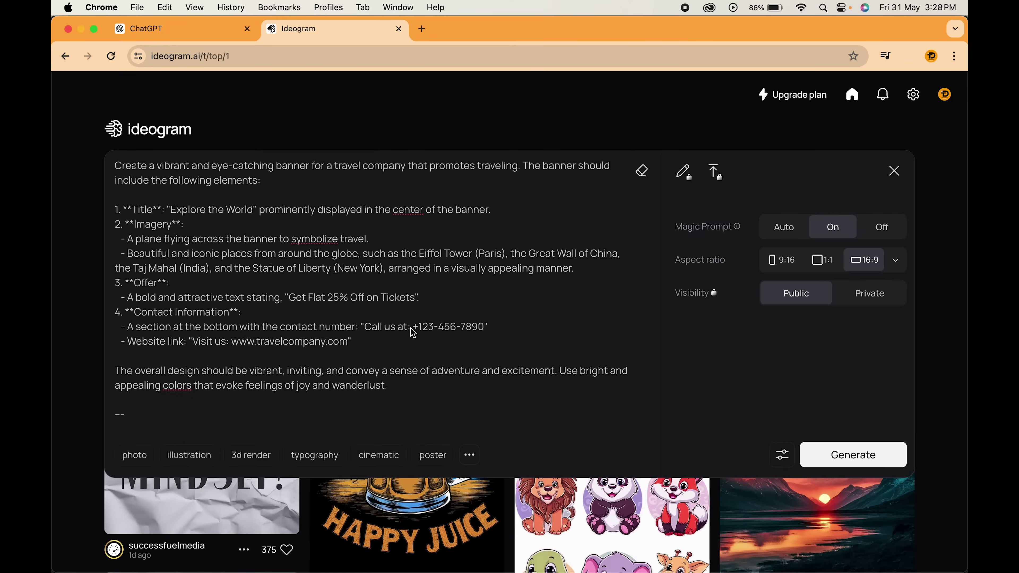
drag(410, 327, 496, 336)
drag(194, 344, 387, 344)
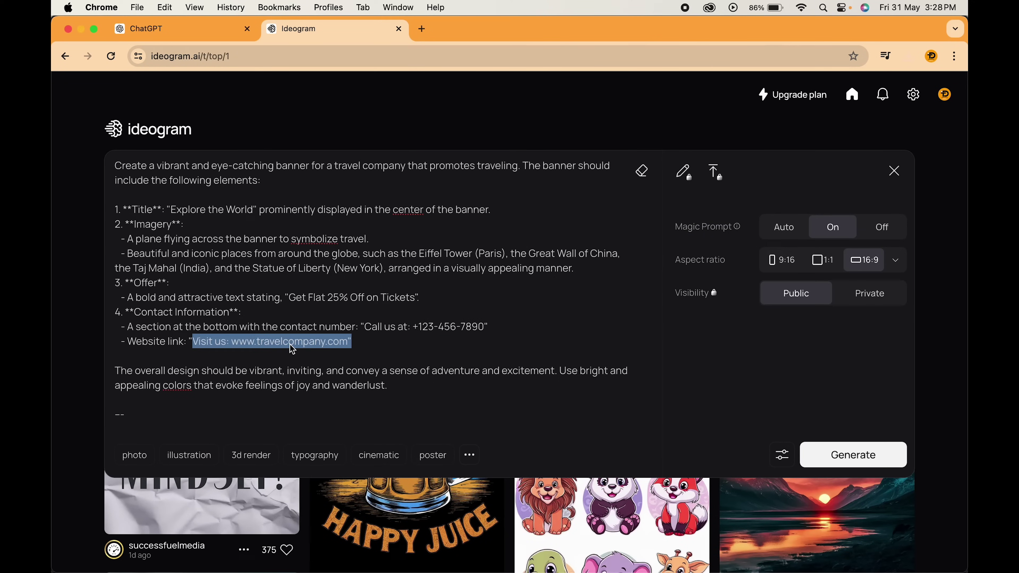
click(123, 416)
key(BackSpace)
key(BackSpace)
key(BackSpace)
key(BackSpace)
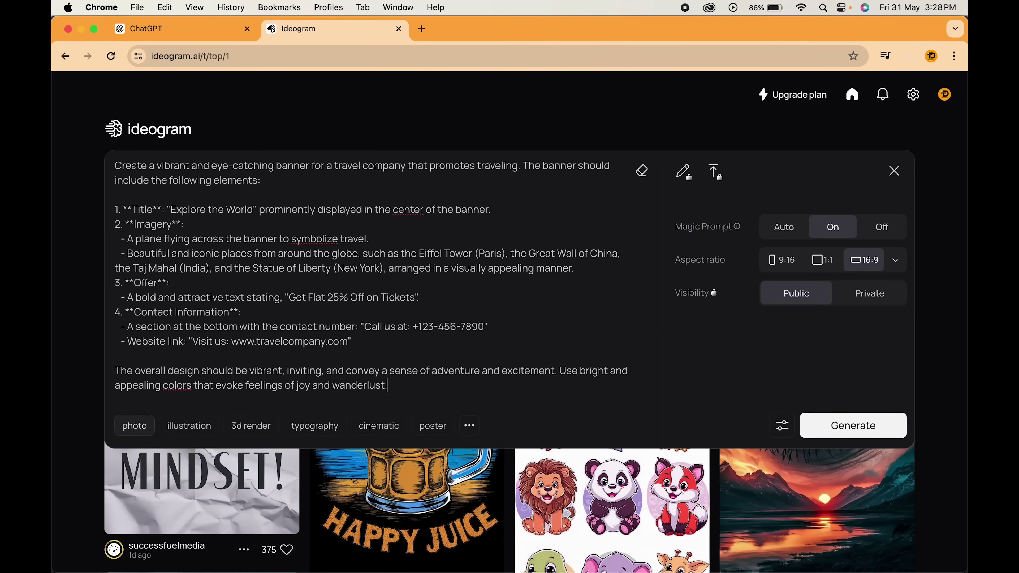
Generate the banner images with the photo style and Magic Prompt set to On.
click(137, 429)
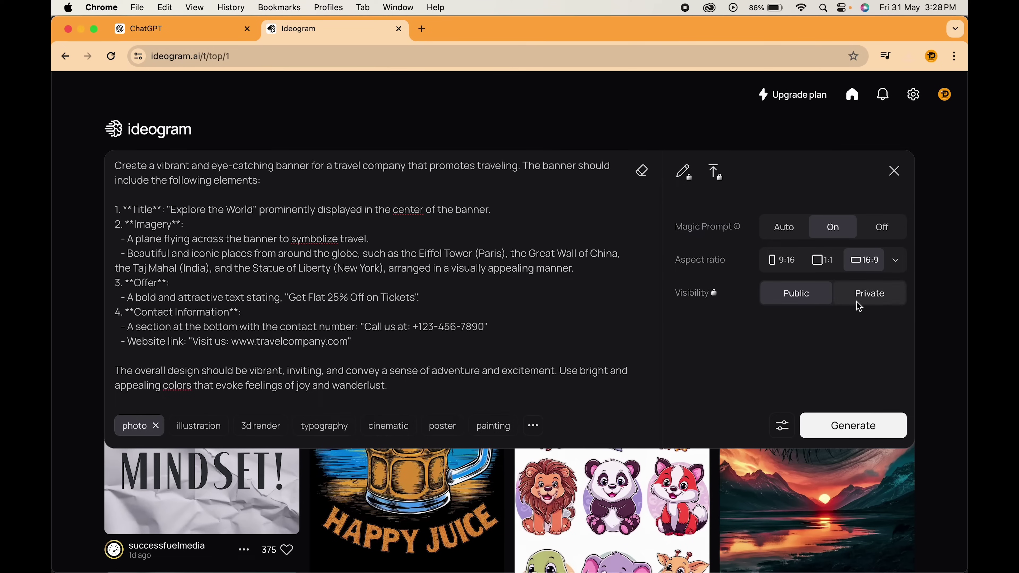
click(833, 229)
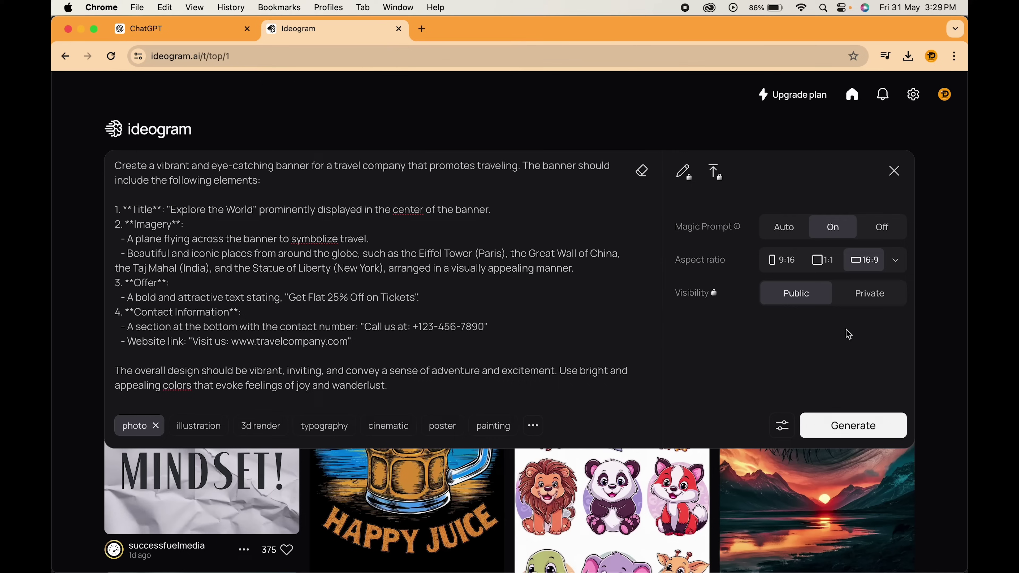
click(836, 431)
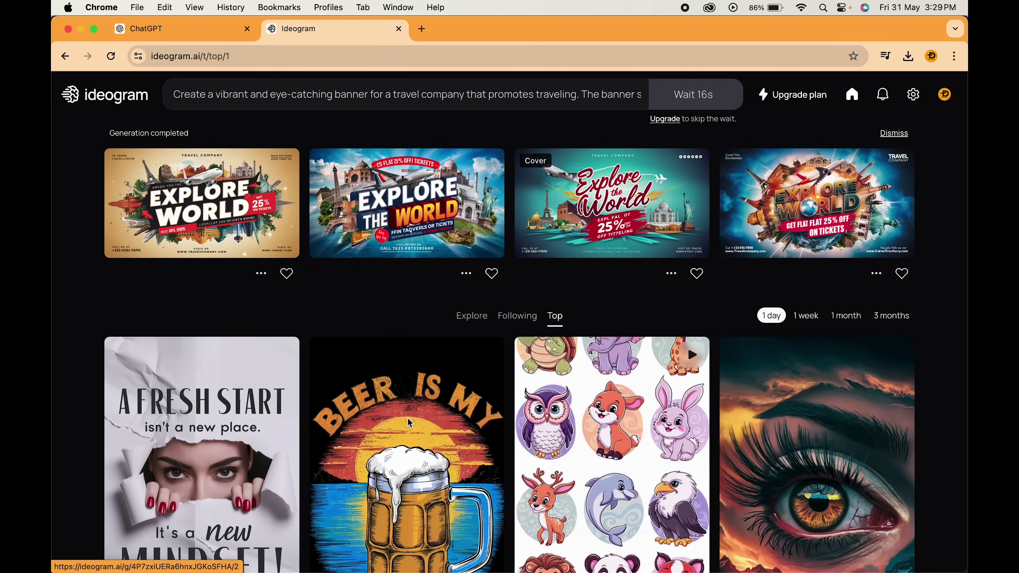
View each of the four generated banners enlarged, and return to the teal one with the cursive title.
click(177, 205)
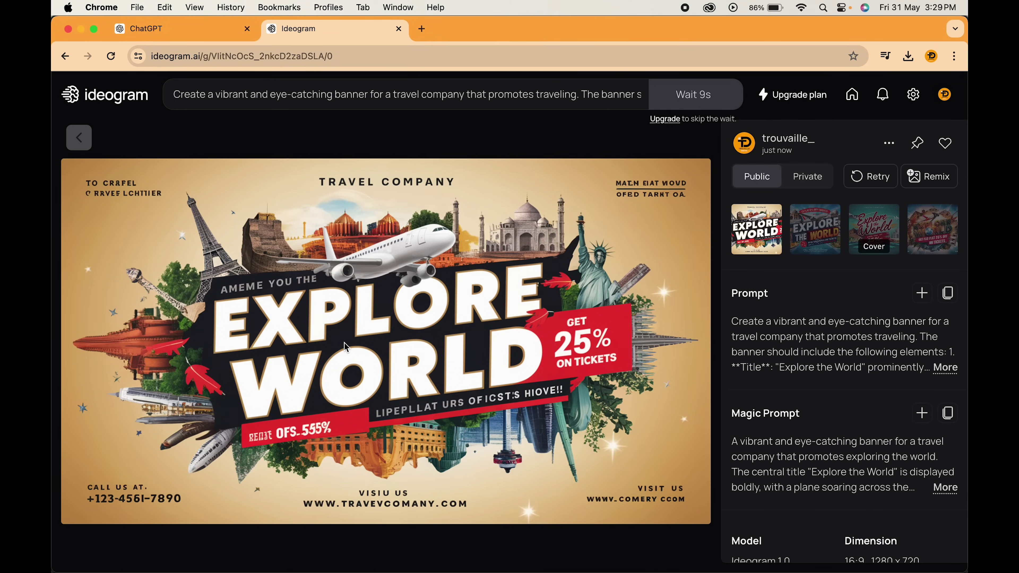
key(Right)
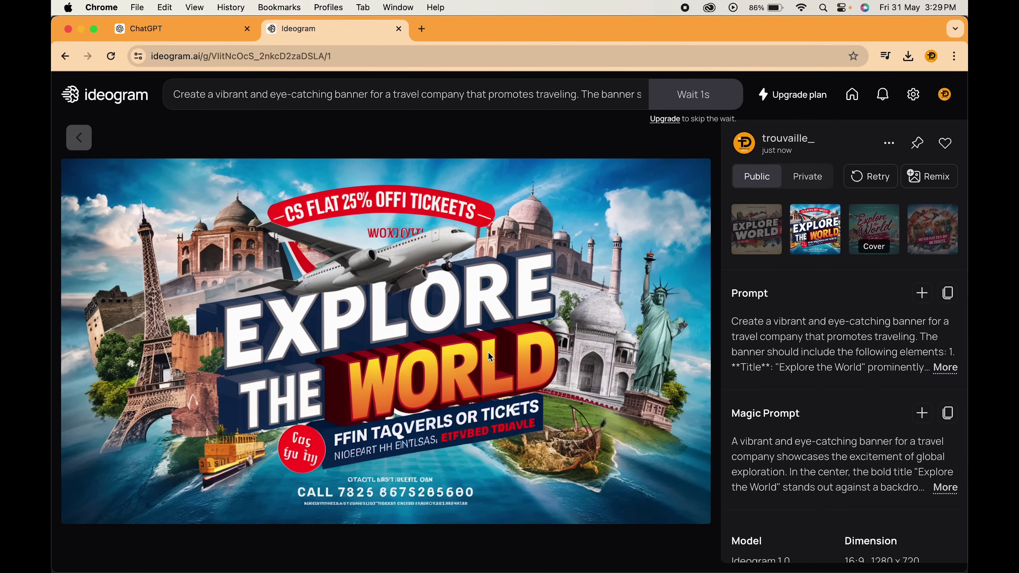
click(872, 221)
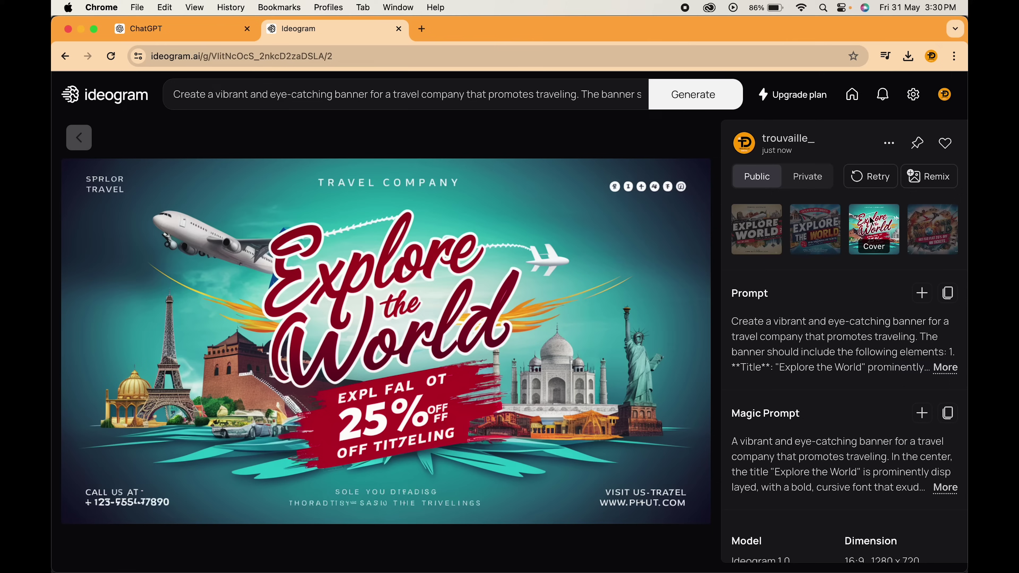
click(931, 233)
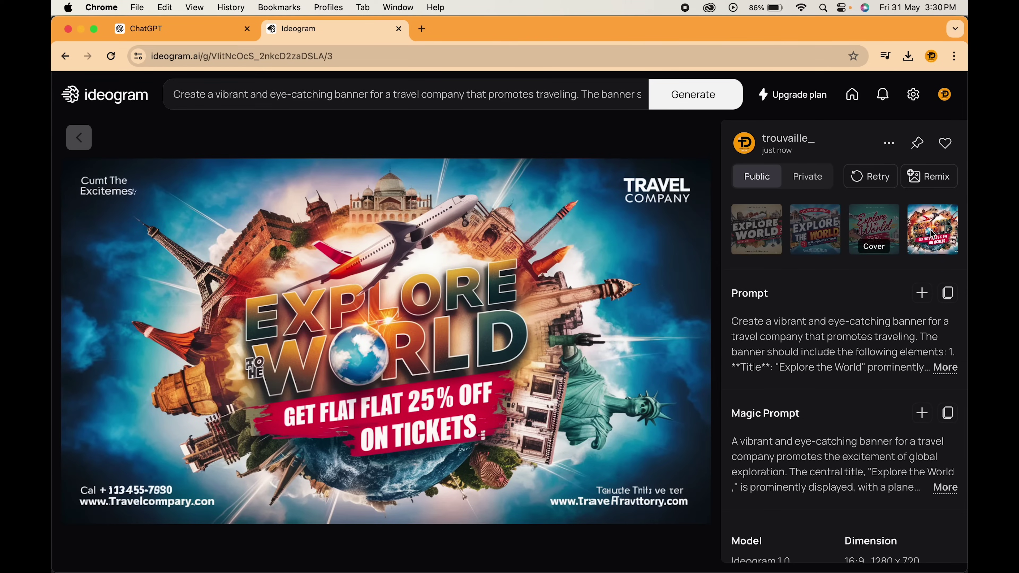
click(862, 232)
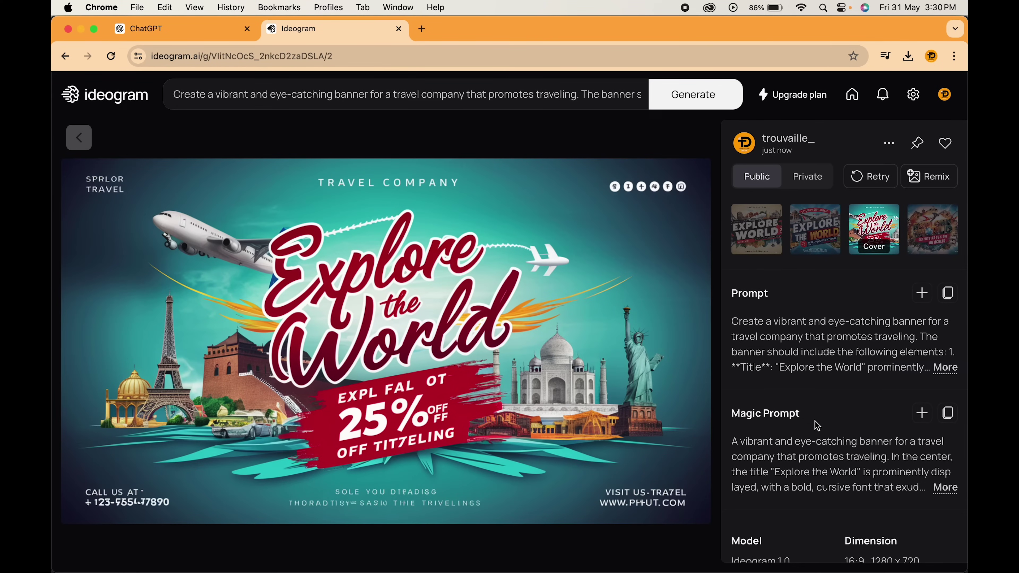
Expand the teal banner's full Magic Prompt text and copy it.
scroll(818, 426, down, 5)
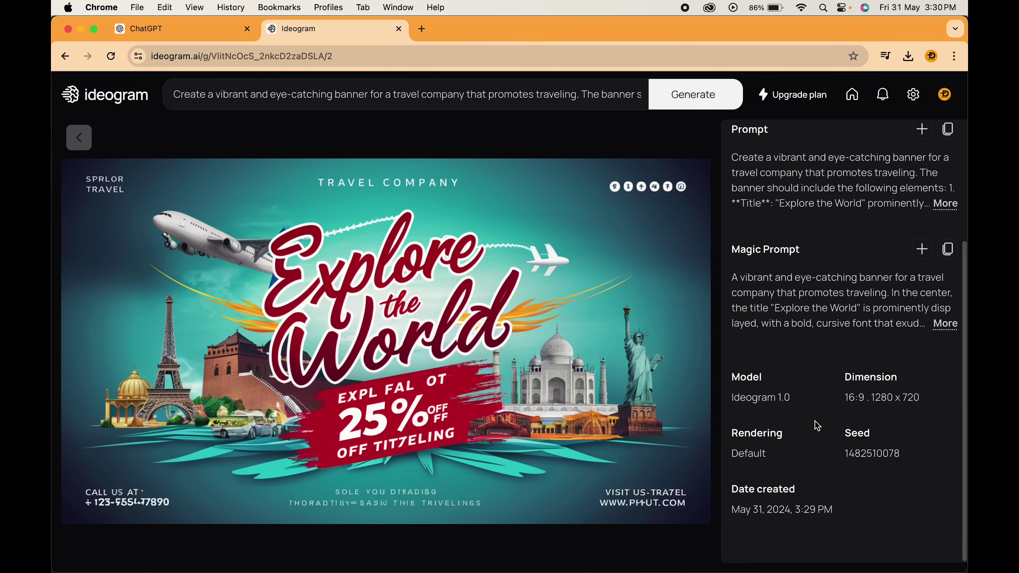
click(945, 324)
scroll(775, 380, down, 2)
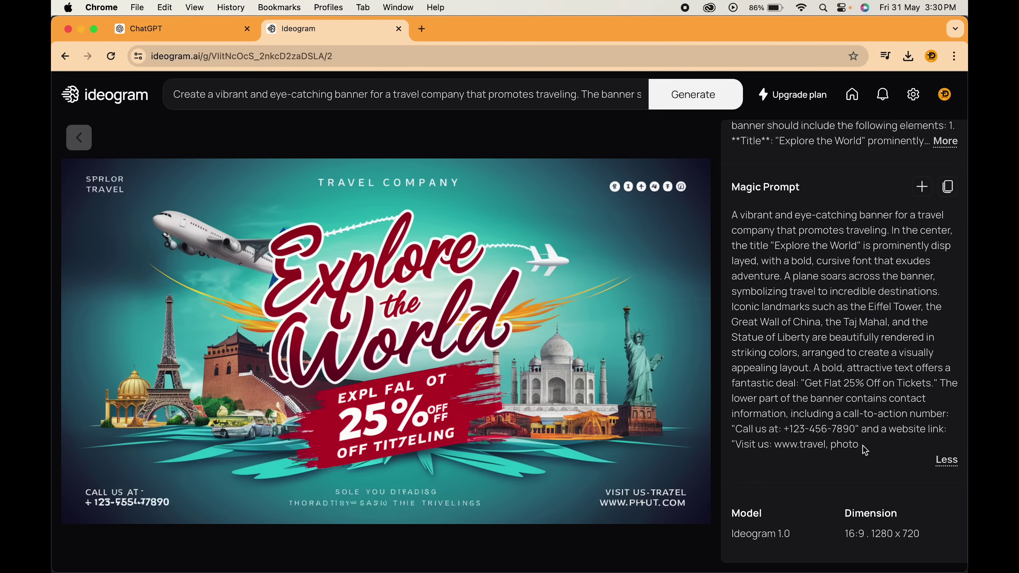
drag(864, 450, 727, 222)
key(super+c)
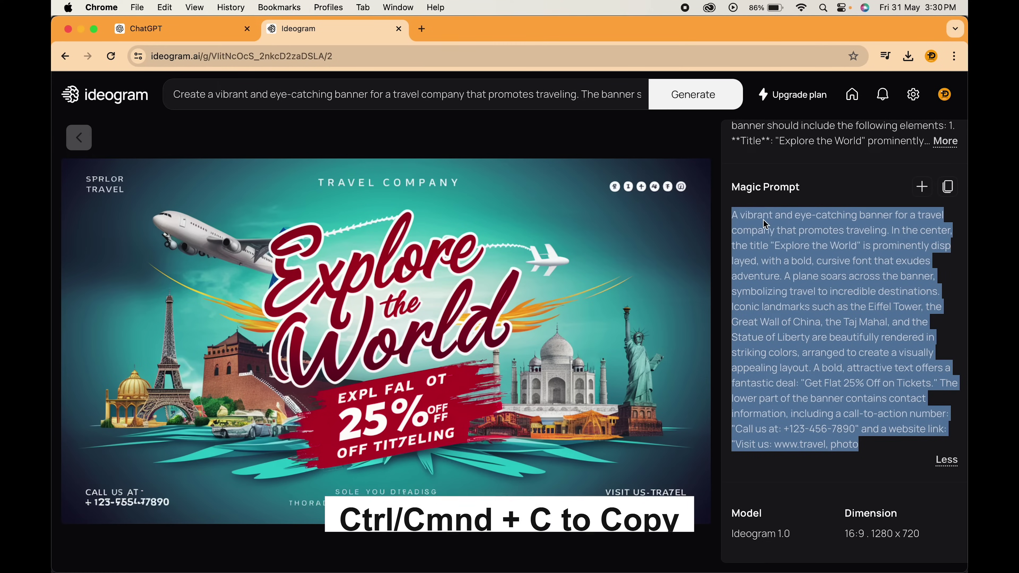
Replace the whole prompt with the copied Magic Prompt beginning "A captivating travel banner showcases" and generate new banners.
click(465, 96)
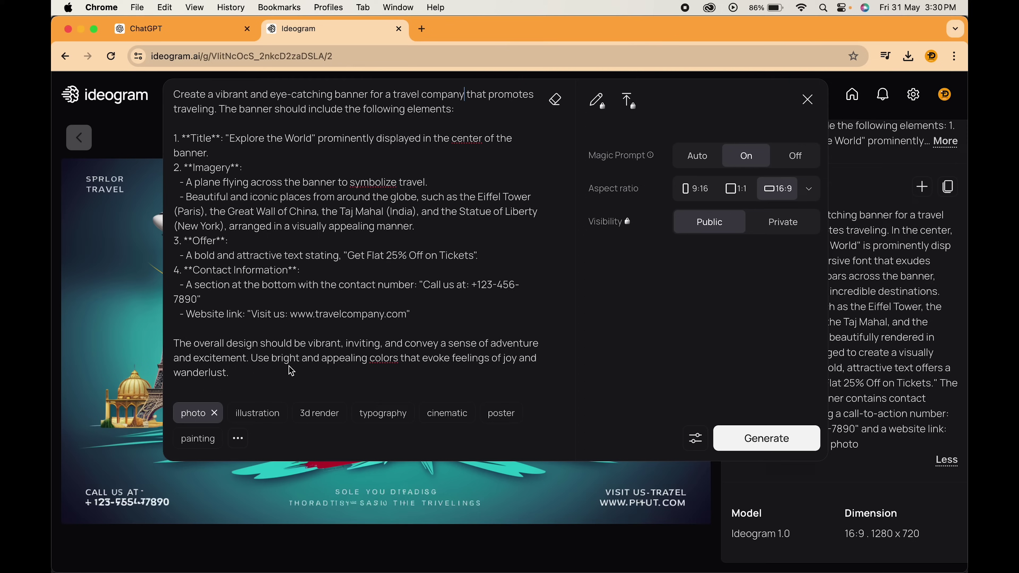
key(super+a)
key(super+v)
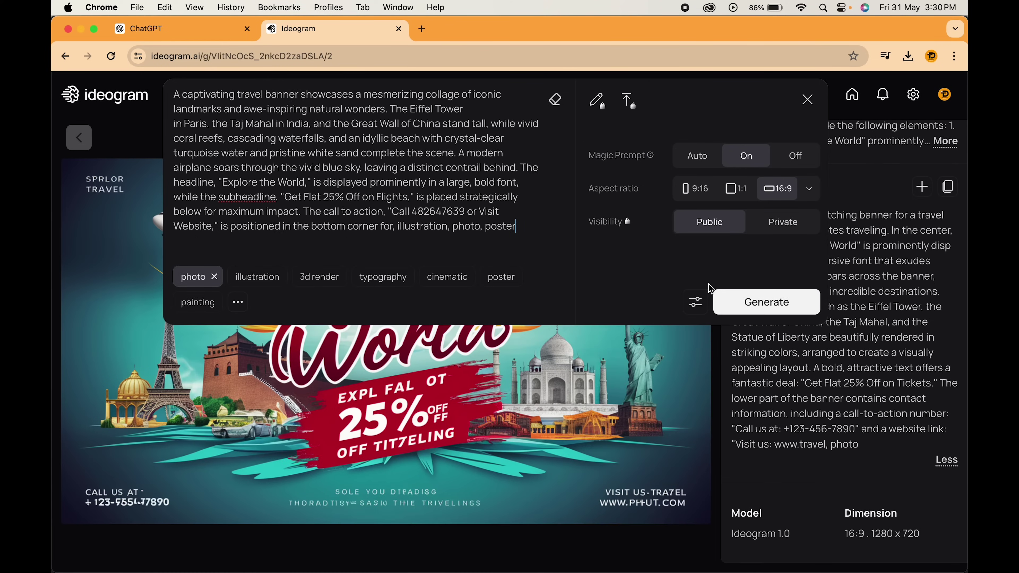
click(744, 306)
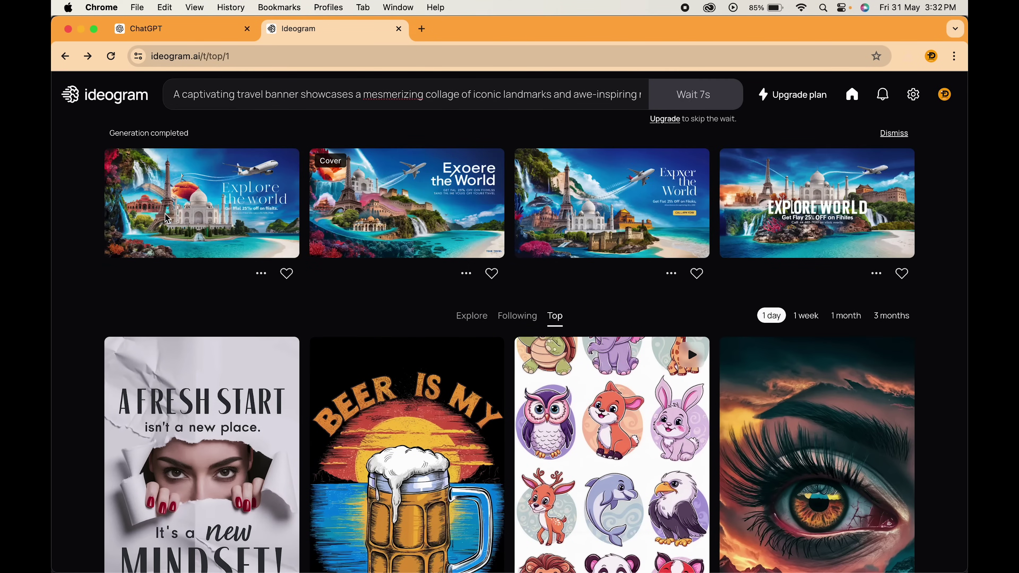
View the newly generated banners enlarged and download the third one, with the yellow call button and the stone fort.
click(240, 192)
click(823, 220)
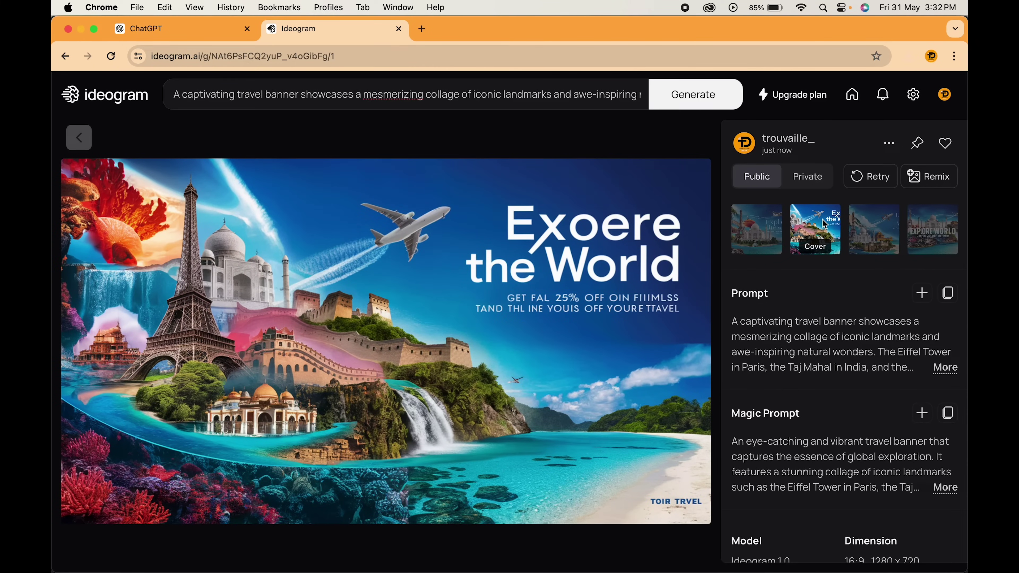
click(870, 226)
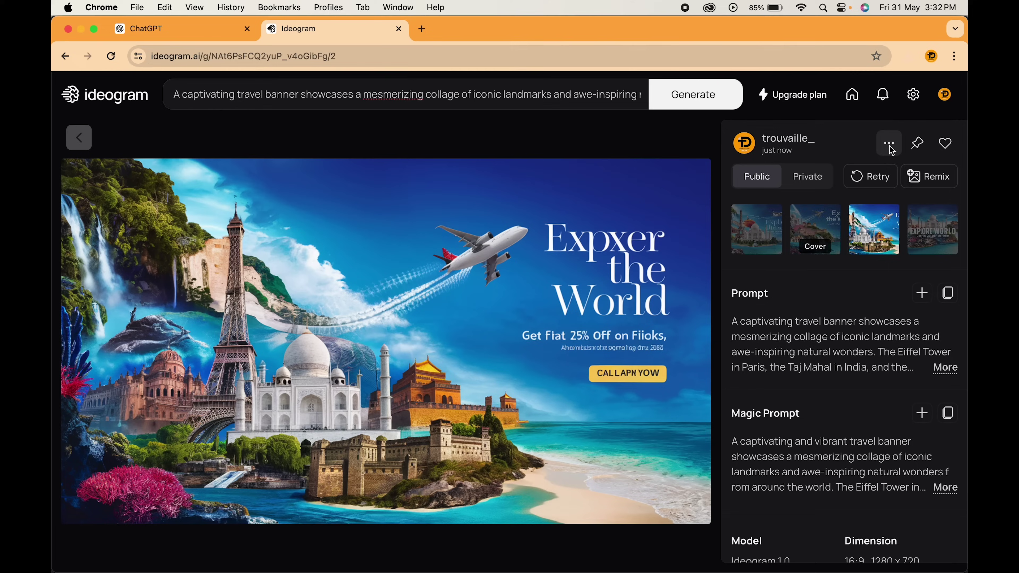
click(890, 145)
click(827, 321)
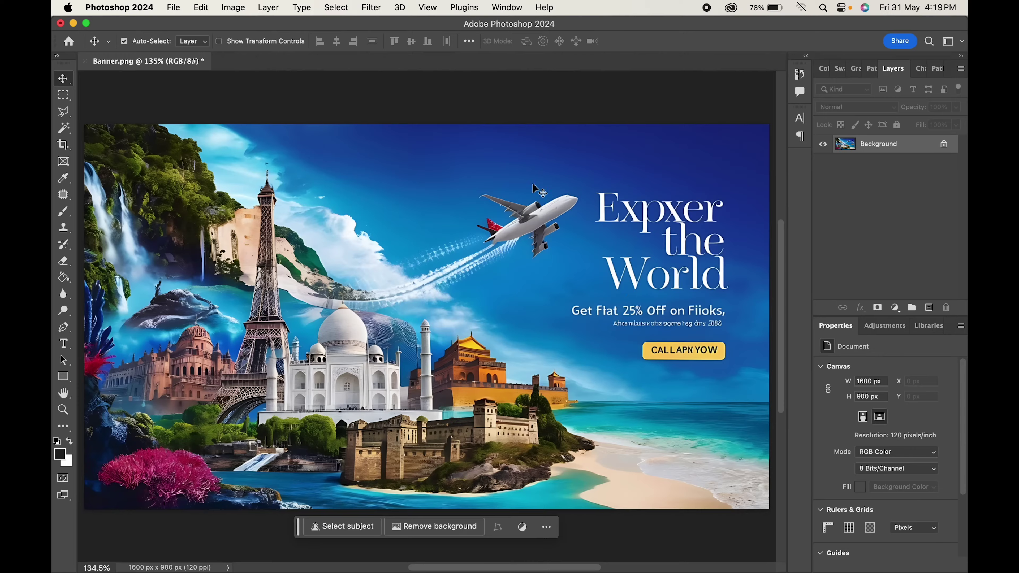
Switch to Photoshop and duplicate the Background layer of Banner.png.
scroll(673, 209, up, 3)
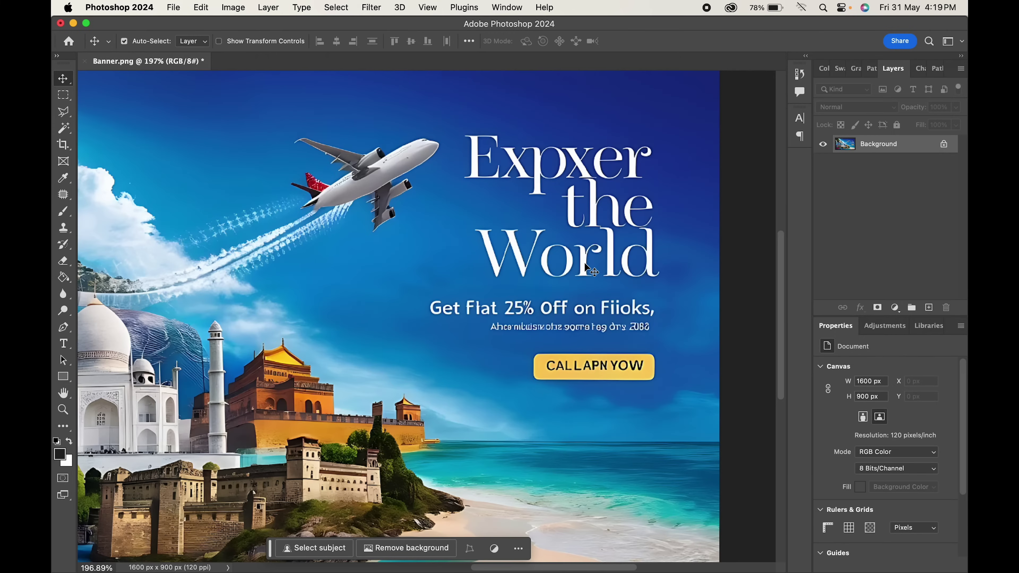
scroll(585, 267, down, 3)
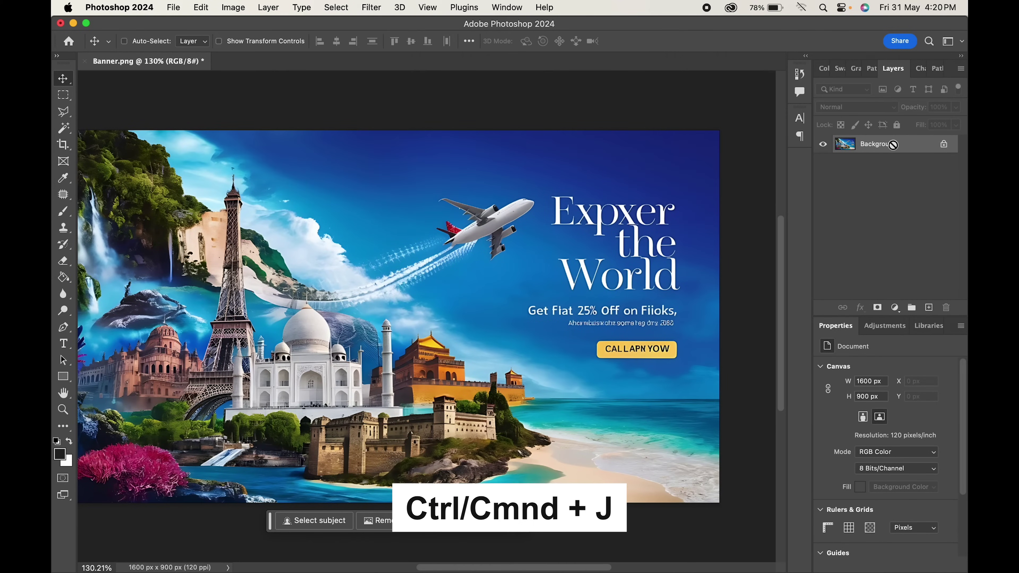
key(super+j)
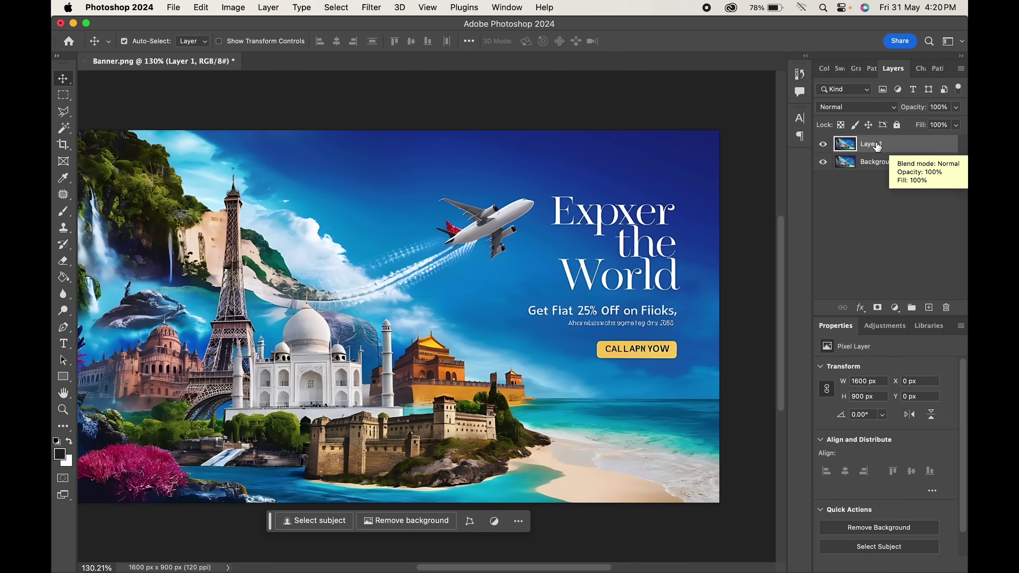
Select the misspelled three-line title with combined rectangular marquee areas that follow the outline of its words.
scroll(614, 277, up, 5)
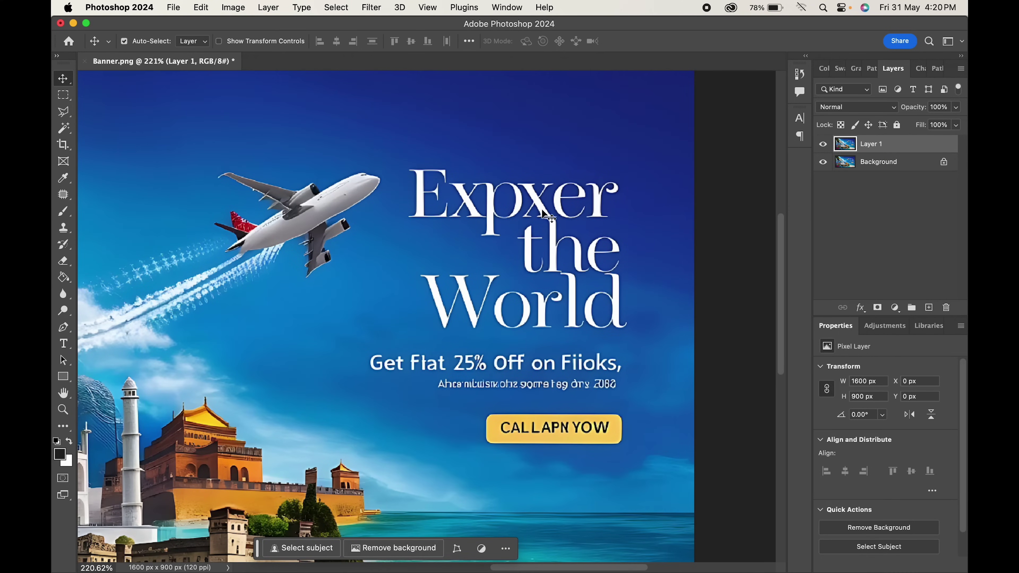
click(65, 96)
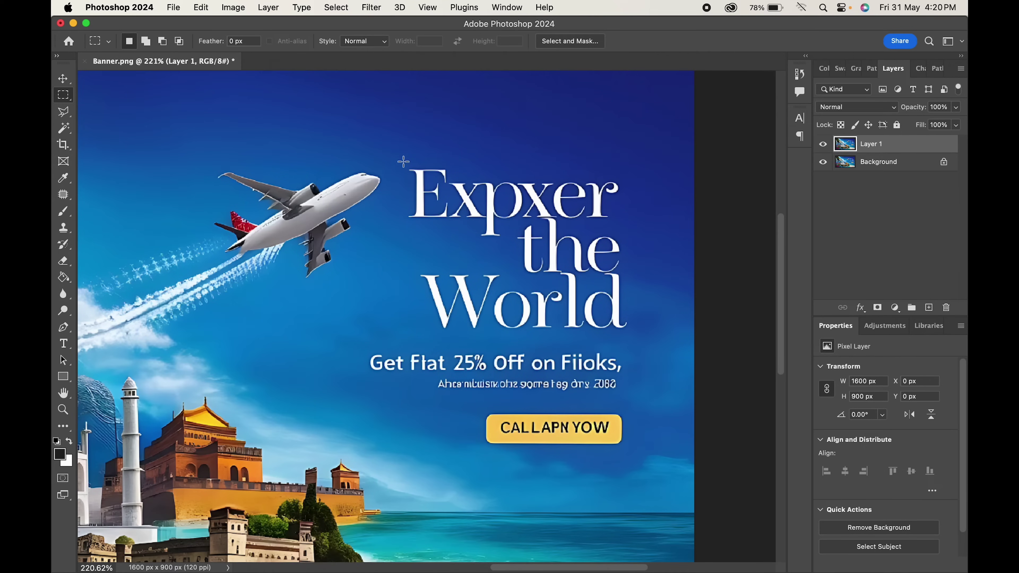
drag(403, 161, 619, 221)
shift+drag(470, 197, 502, 241)
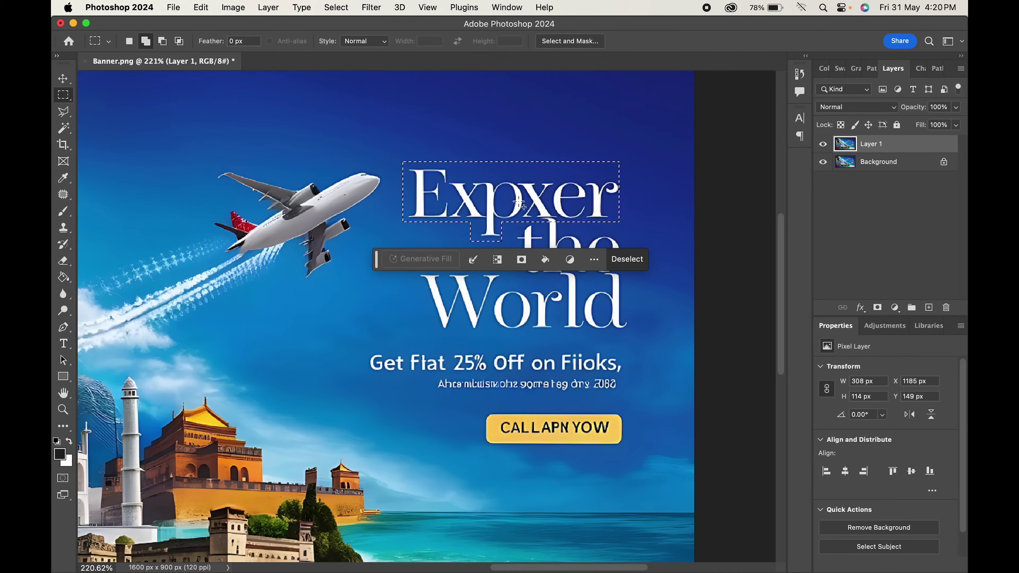
shift+drag(516, 200, 416, 342)
shift+drag(637, 305, 601, 330)
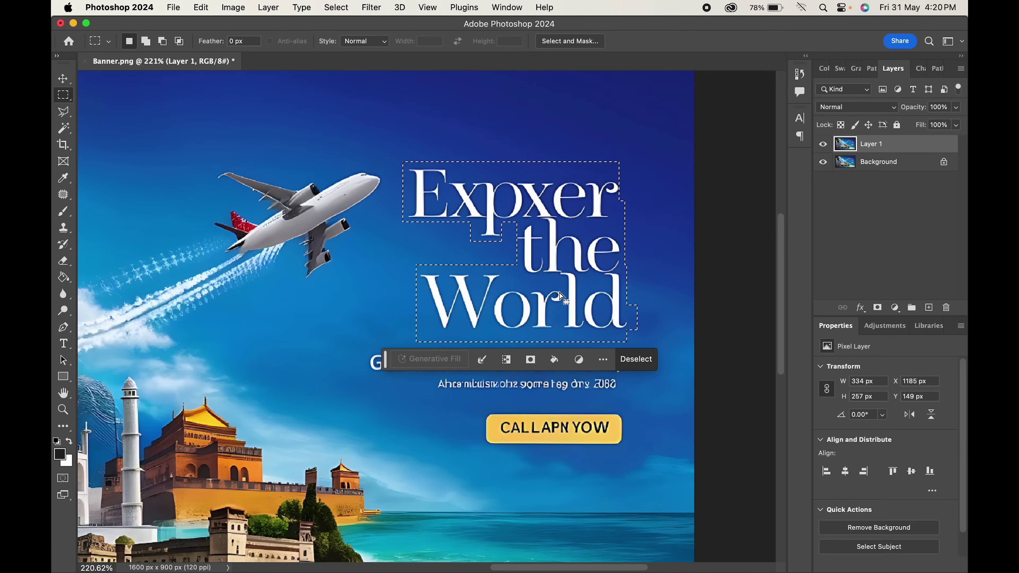
Remove the selected title with a Content-Aware fill in Normal mode at 100% opacity, and deselect.
right_click(560, 295)
click(582, 411)
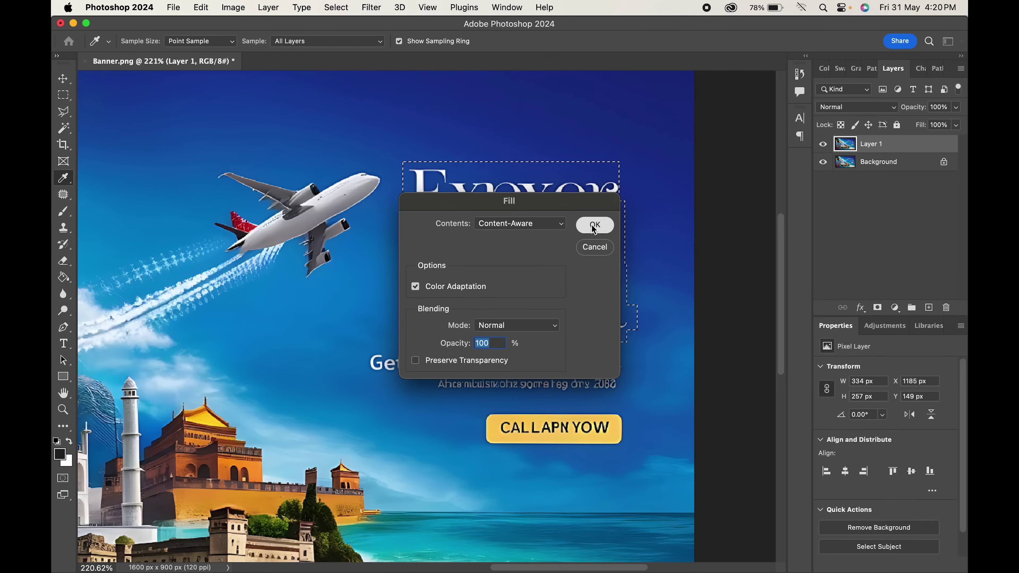
click(595, 225)
key(super+d)
key(super+0)
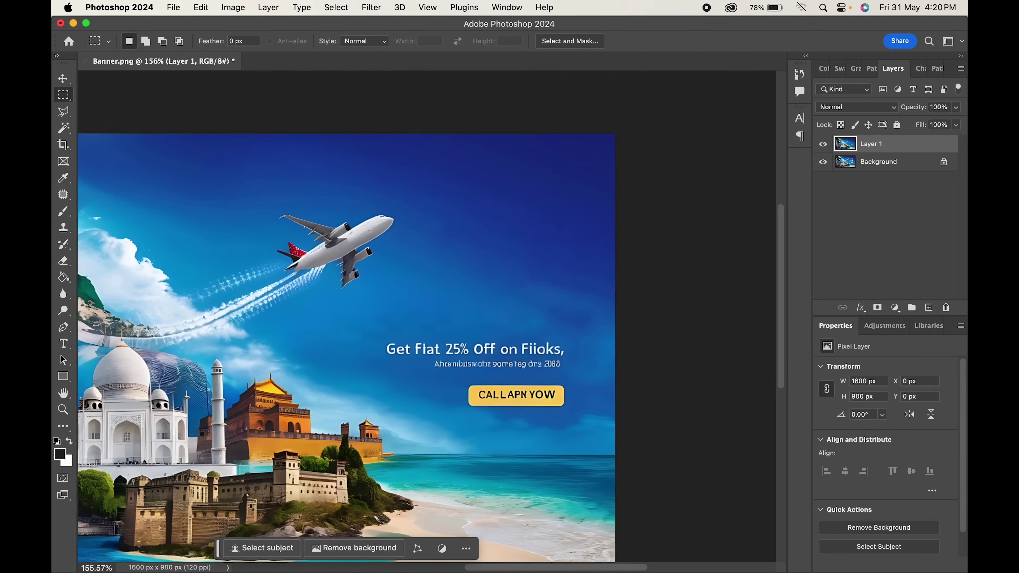
Add three separate text layers reading EXPLORE, THE and WORLD in Palatino Regular.
scroll(437, 332, up, 3)
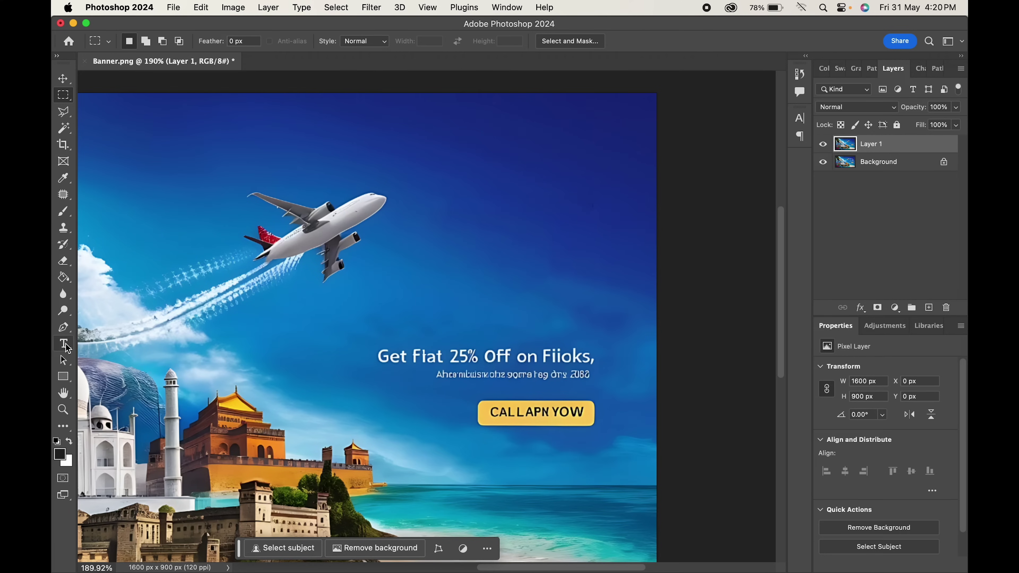
click(423, 249)
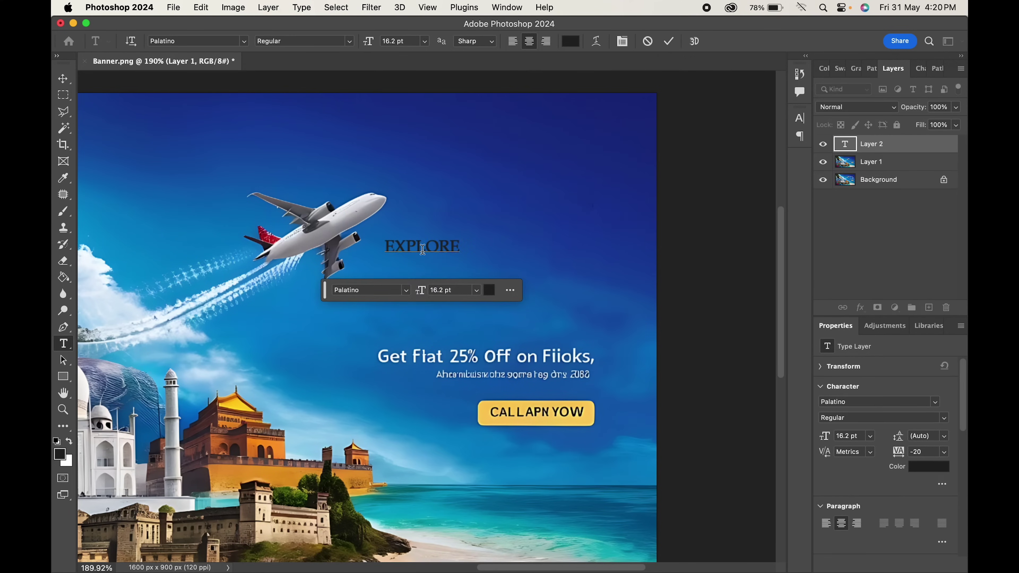
click(318, 332)
text(WORLD)
Enlarge the EXPLORE text to 47 pt, colour it white and place it in the sky beside the airplane's nose.
scroll(422, 312, up, 2)
drag(432, 243, 559, 244)
double_click(558, 241)
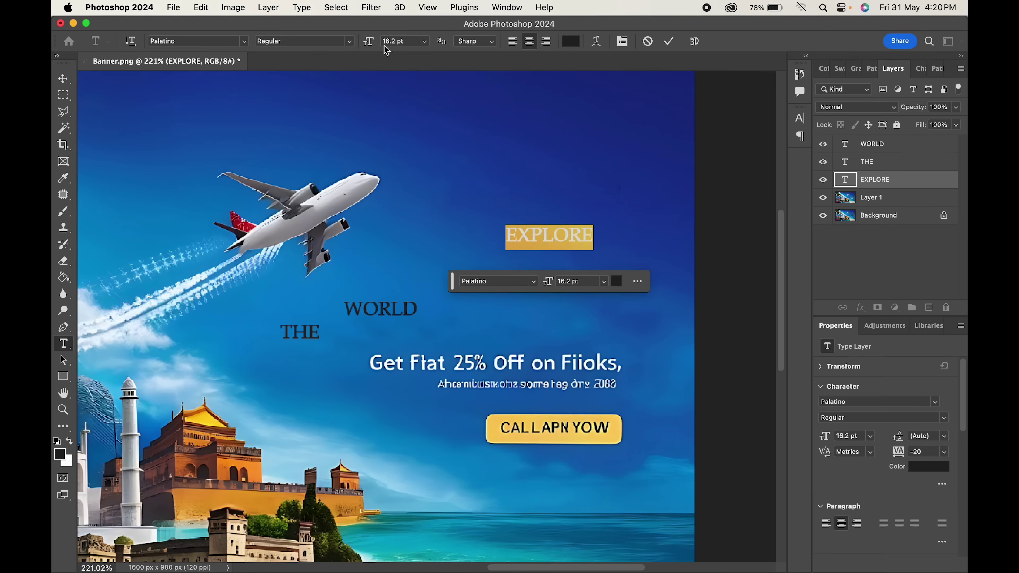
drag(368, 40, 393, 42)
click(570, 41)
click(58, 331)
click(346, 322)
click(62, 79)
drag(564, 235, 527, 239)
Enlarge the word THE, place it beneath the end of EXPLORE and colour it white.
drag(316, 333, 632, 263)
double_click(626, 264)
drag(369, 41, 387, 41)
double_click(602, 231)
click(63, 79)
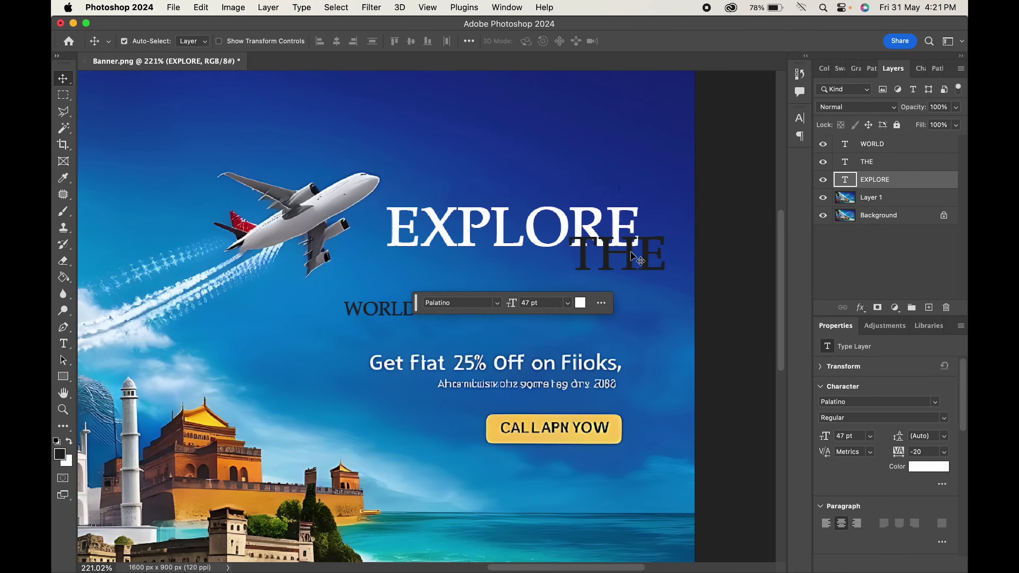
drag(618, 261, 592, 280)
double_click(592, 273)
click(570, 41)
click(58, 331)
click(347, 324)
Set the EXPLORE text size to 45 pt.
double_click(515, 227)
drag(369, 41, 364, 41)
click(62, 78)
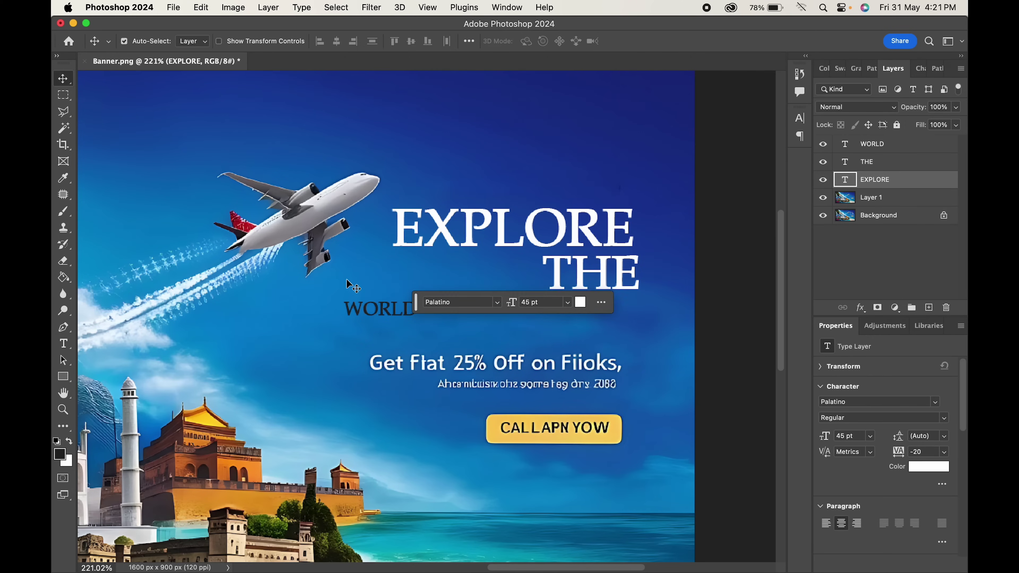
Set the word WORLD to 45 pt white and place it beneath THE.
double_click(380, 308)
drag(377, 355, 403, 355)
click(446, 355)
click(58, 330)
click(347, 324)
click(62, 79)
drag(477, 299, 643, 314)
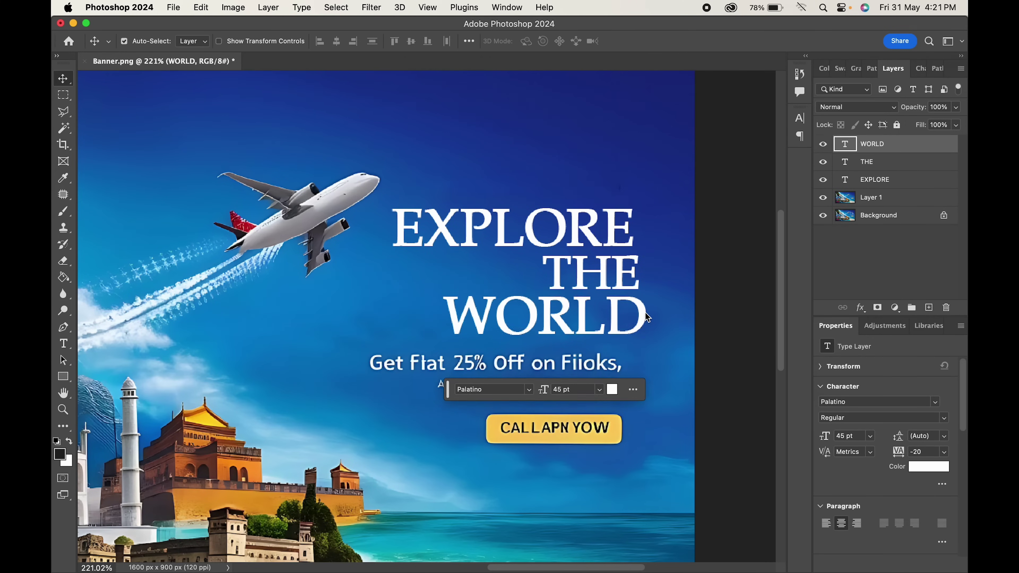
Shift the three title words slightly upward, align their right edges and group their layers.
shift+click(875, 179)
drag(613, 226, 613, 219)
click(353, 41)
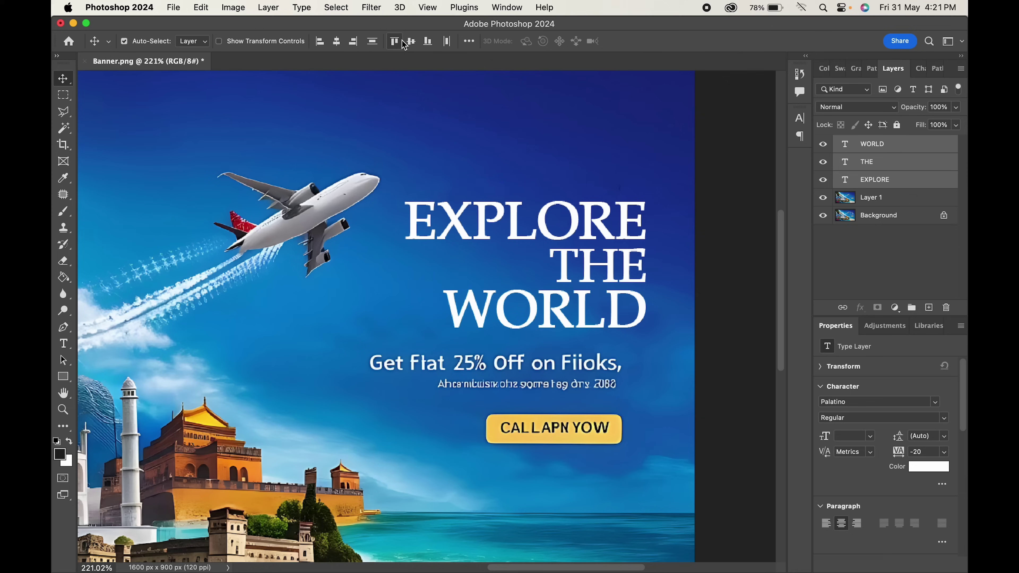
click(469, 41)
key(super+g)
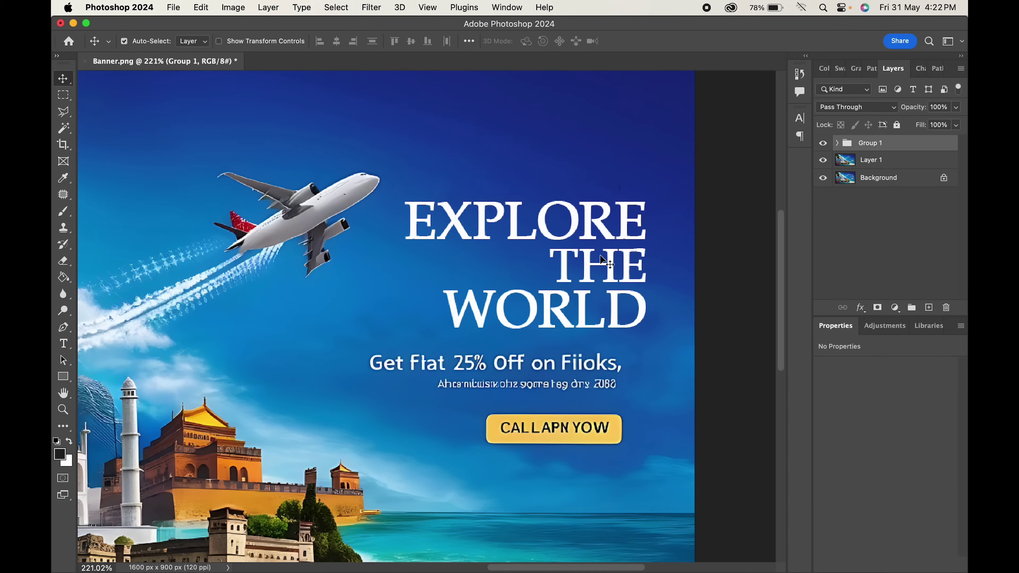
Remove the two garbled offer lines above the yellow button from Layer 1 with Content-Aware fills, and deselect.
scroll(602, 268, down, 5)
scroll(602, 268, up, 4)
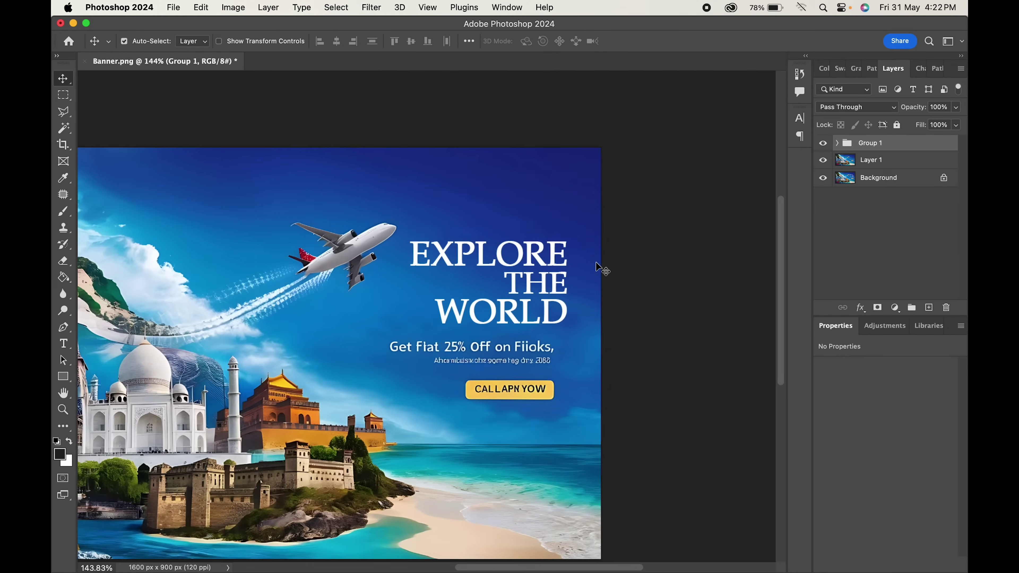
click(584, 370)
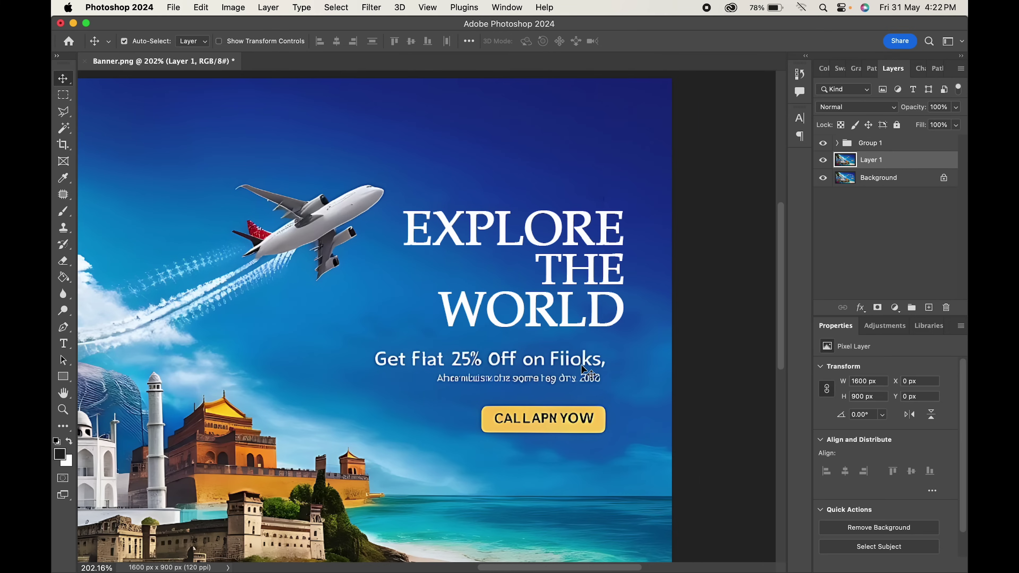
scroll(581, 365, up, 2)
drag(671, 349, 352, 404)
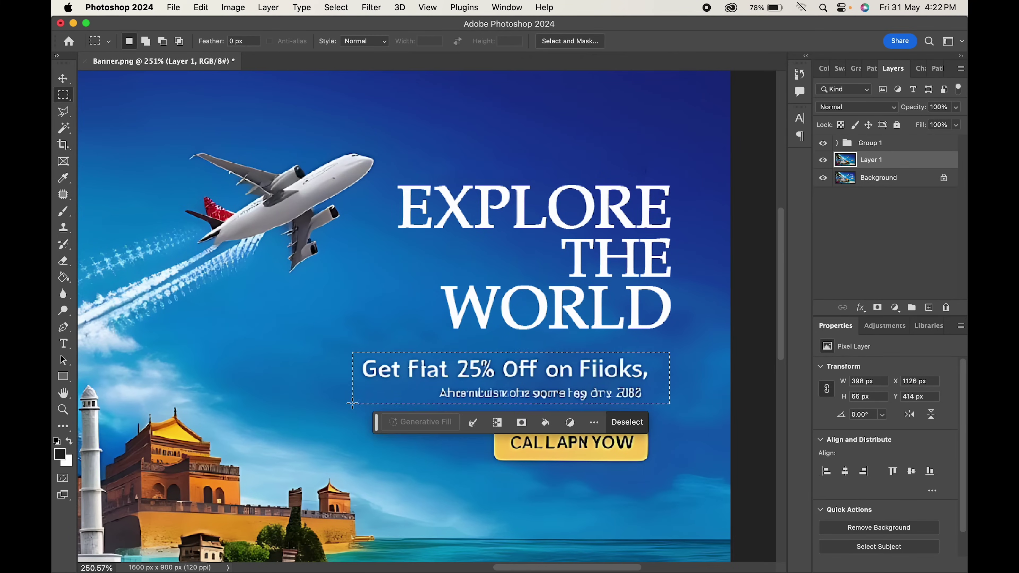
key(shift+F5)
click(595, 224)
drag(550, 358, 595, 404)
key(shift+F5)
click(594, 224)
key(super+d)
Add the text "GET FLAT 25% OFF" and set its font to Poppins Medium.
key(t)
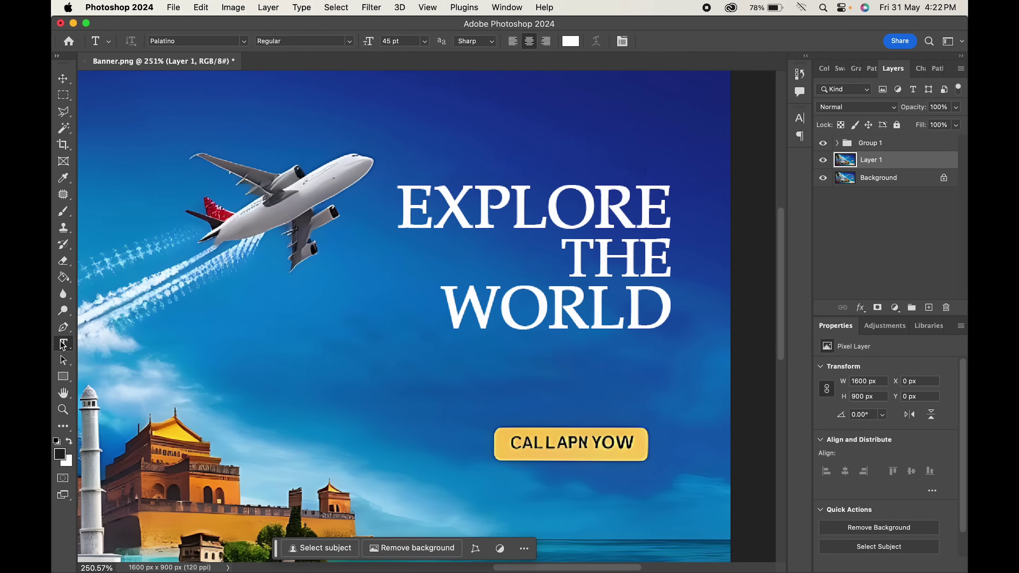
click(305, 374)
text(GET FLAT 25% OFF)
key(super+a)
click(191, 41)
text(pop)
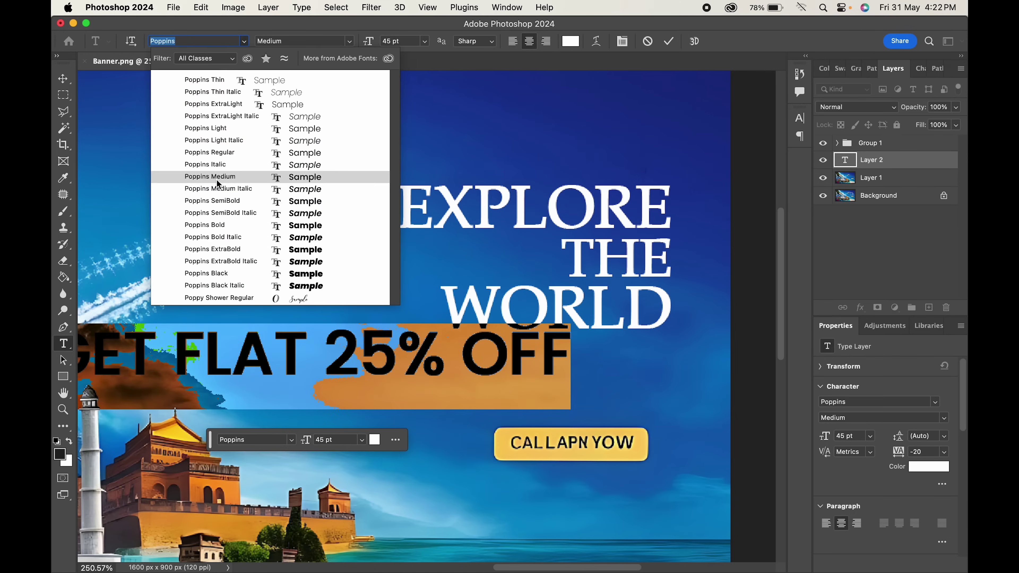
click(217, 177)
Set the "GET FLAT 25% OFF" text to 20 pt and place it beneath WORLD.
drag(367, 42, 346, 41)
key(super+Return)
key(v)
drag(414, 360, 658, 364)
Add the text "ON FLIGHT BOOKINGS" and set its size to 15 pt.
key(t)
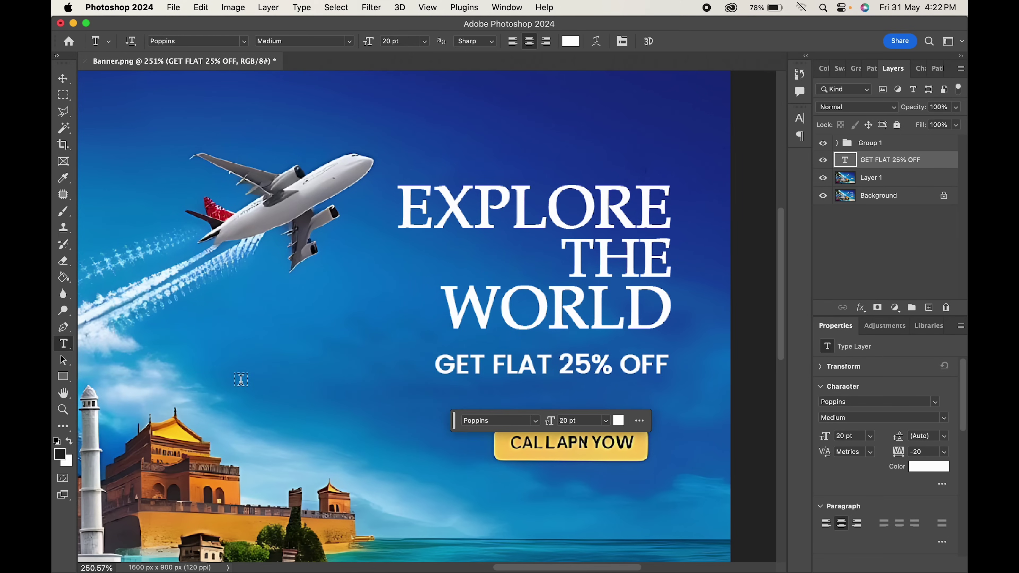
click(242, 381)
text(ON FLIGHT BOOKINGS)
key(super+a)
click(384, 41)
text(5)
key(Return)
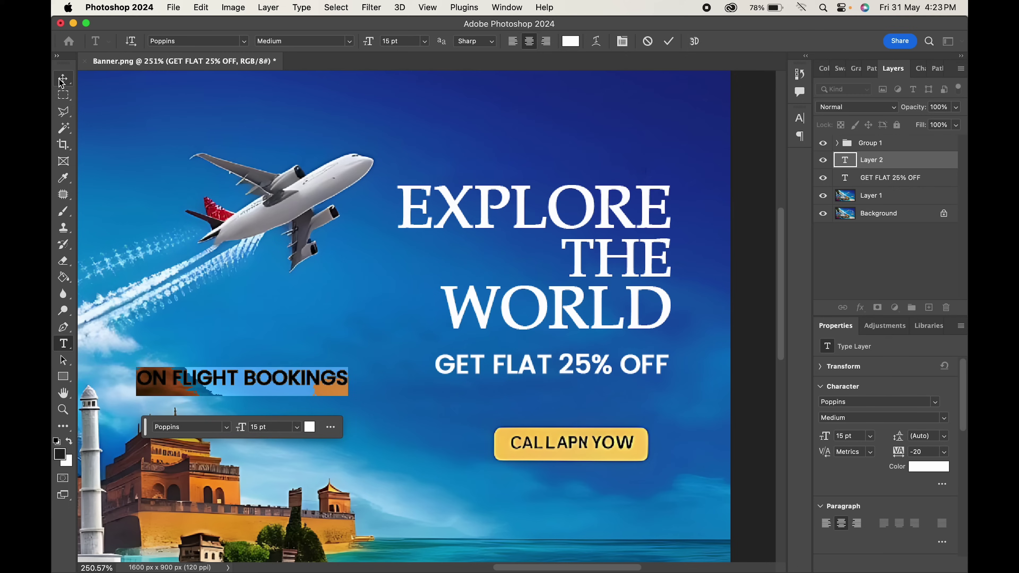
Place "ON FLIGHT BOOKINGS" beneath the offer line and set it to Poppins Light Italic at 10 pt.
key(super+Return)
key(v)
drag(347, 375, 664, 386)
double_click(658, 386)
click(348, 40)
click(335, 78)
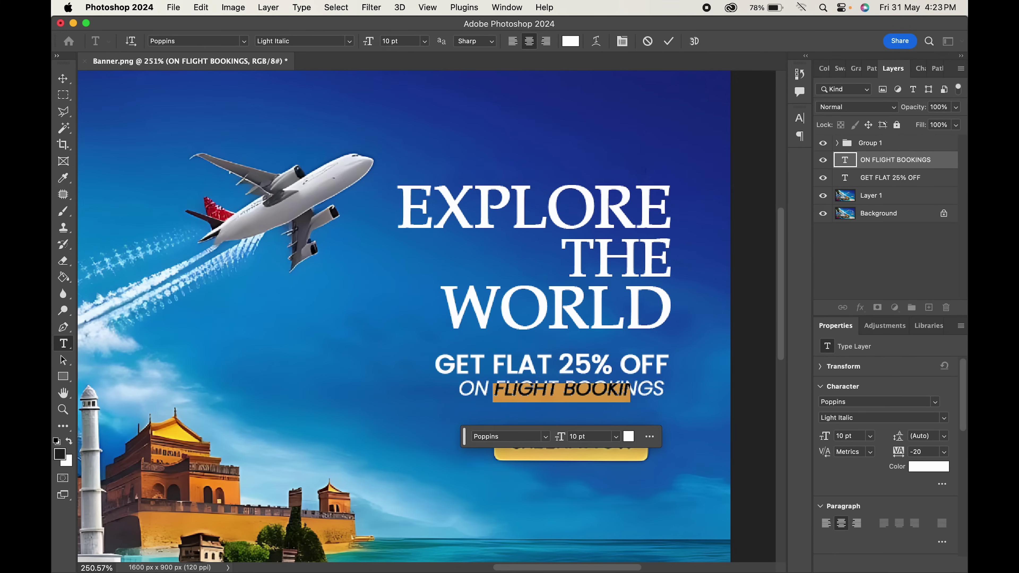
Set the tracking of "ON FLIGHT BOOKINGS" to 380 and line the text up beneath the offer line.
click(799, 118)
drag(739, 168, 740, 168)
key(super+Return)
key(v)
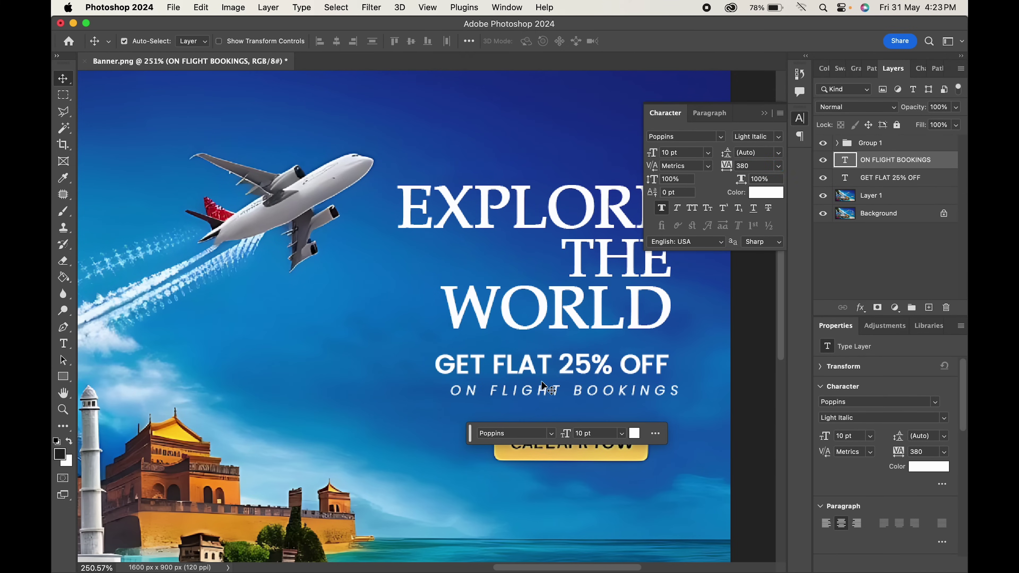
drag(518, 394, 503, 395)
Change the "ON FLIGHT BOOKINGS" font style to Light and close the character settings.
double_click(503, 390)
click(778, 136)
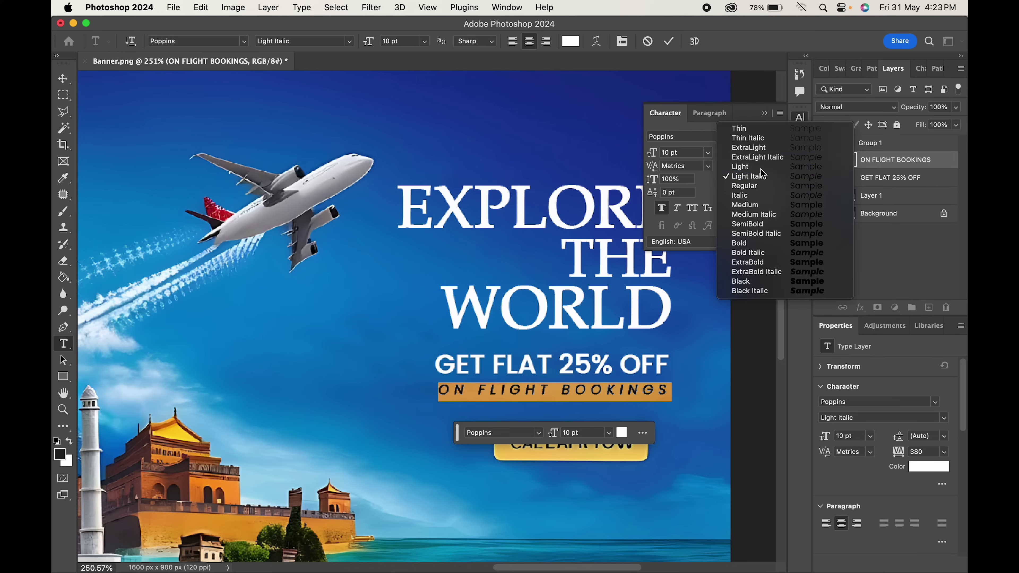
click(757, 166)
click(555, 251)
click(764, 113)
scroll(530, 293, down, 2)
scroll(529, 292, down, 3)
Remove the garbled yellow call button from the image with a content-based fill and clear the selection.
click(490, 486)
scroll(490, 486, up, 4)
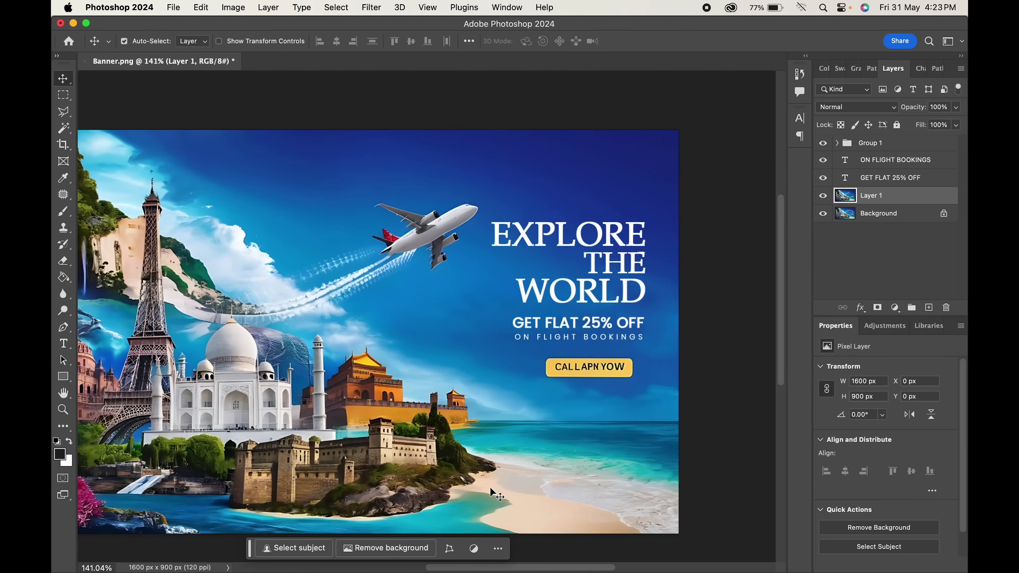
scroll(554, 420, up, 2)
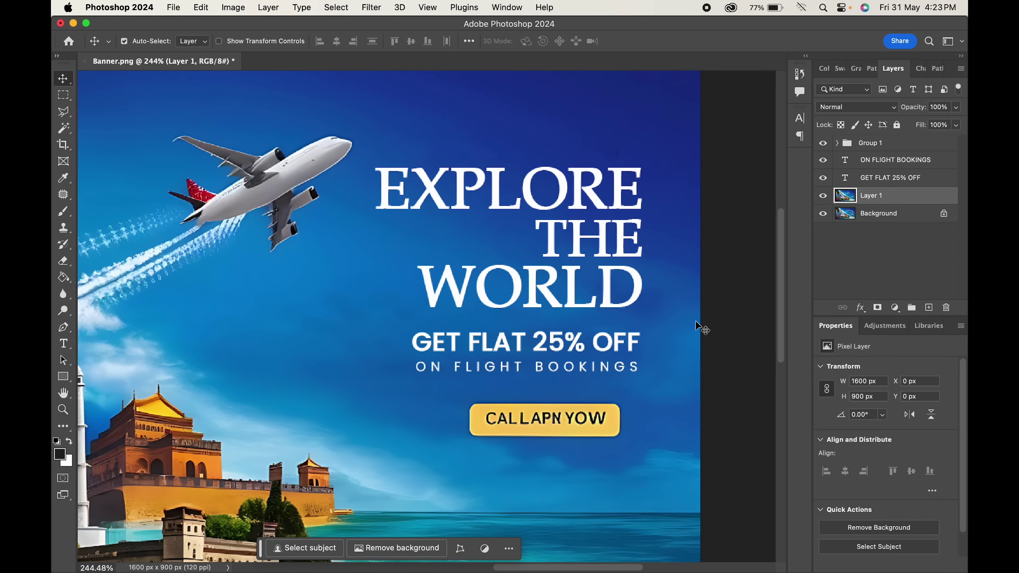
scroll(698, 325, up, 2)
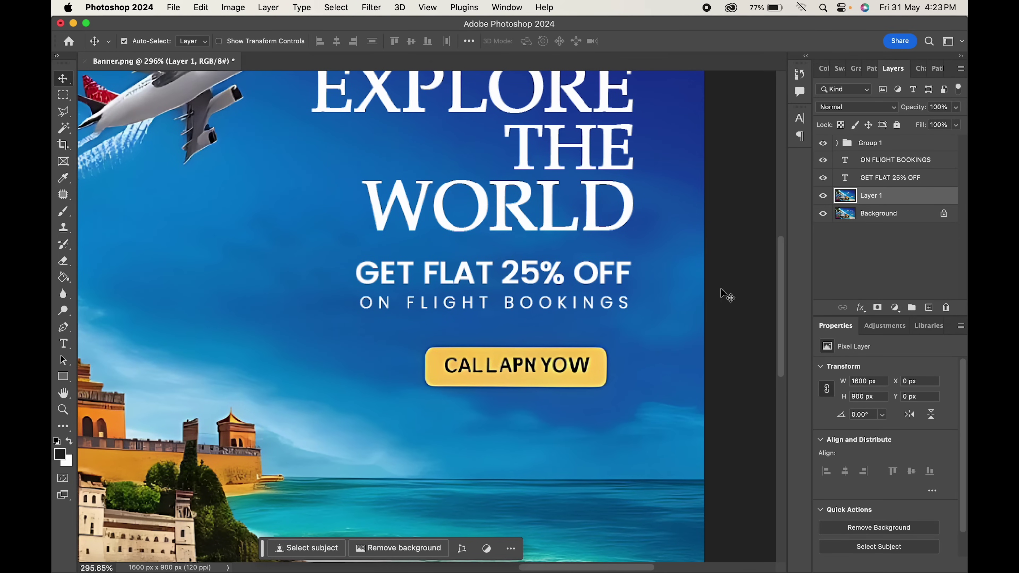
drag(418, 339, 618, 395)
key(shift+F5)
click(595, 228)
key(super+d)
Draw a rounded button shape about 211 × 45 px beneath "ON FLIGHT BOOKINGS" and fill it orange.
key(u)
drag(629, 336, 429, 379)
drag(440, 346, 453, 348)
click(192, 41)
click(167, 111)
key(v)
Add the text "CALL NOW!" and place it over the orange button.
scroll(624, 355, down, 2)
key(t)
click(279, 361)
text(BOOK A )
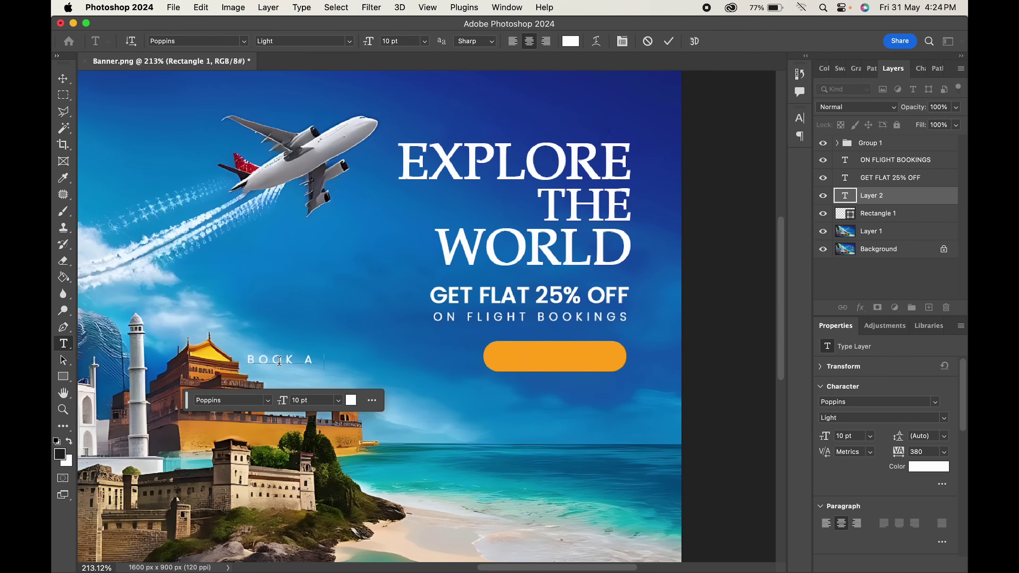
text(!)
key(super+a)
drag(277, 381, 552, 378)
Set the button text to 15 pt with tracking 80 and reword it to "BOOK NOW!".
click(543, 394)
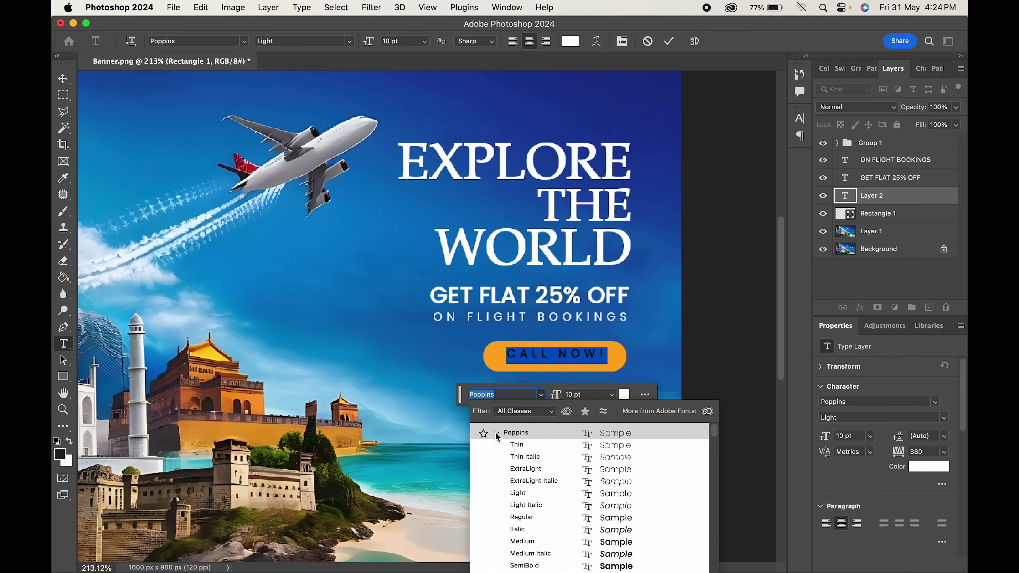
click(603, 399)
double_click(574, 395)
text(15)
click(621, 41)
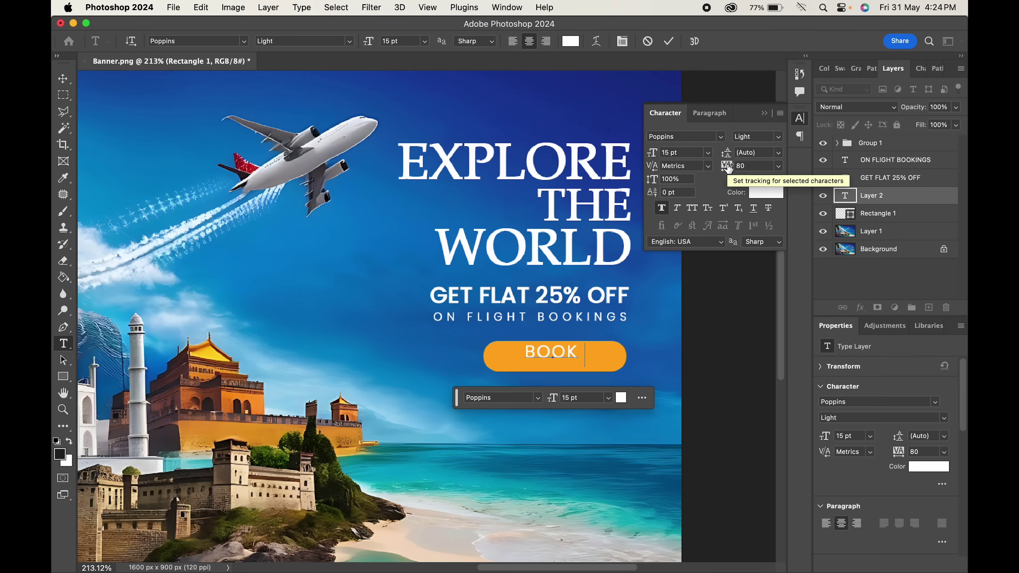
Make "BOOK NOW!" bold, nudge it down to centre it on the orange button, and select both layers.
key(super+a)
click(349, 41)
click(281, 134)
click(62, 78)
click(764, 113)
key(Down)
key(Down)
key(Down)
key(Down)
shift+click(618, 357)
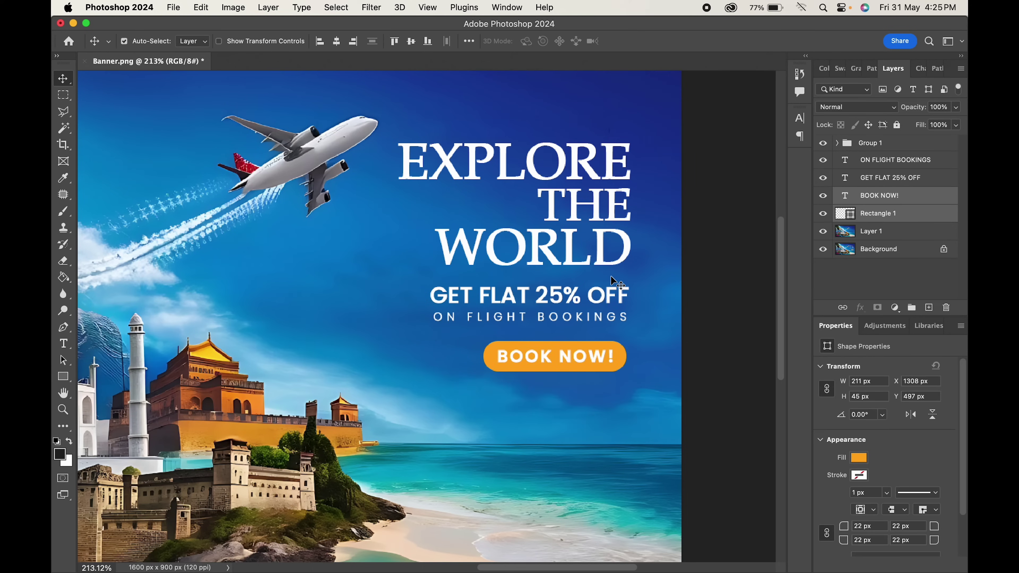
Move the "EXPLORE THE WORLD" headline group straight up to leave more space above the offer line.
scroll(611, 338, down, 3)
scroll(618, 383, down, 1)
click(868, 143)
key(super+t)
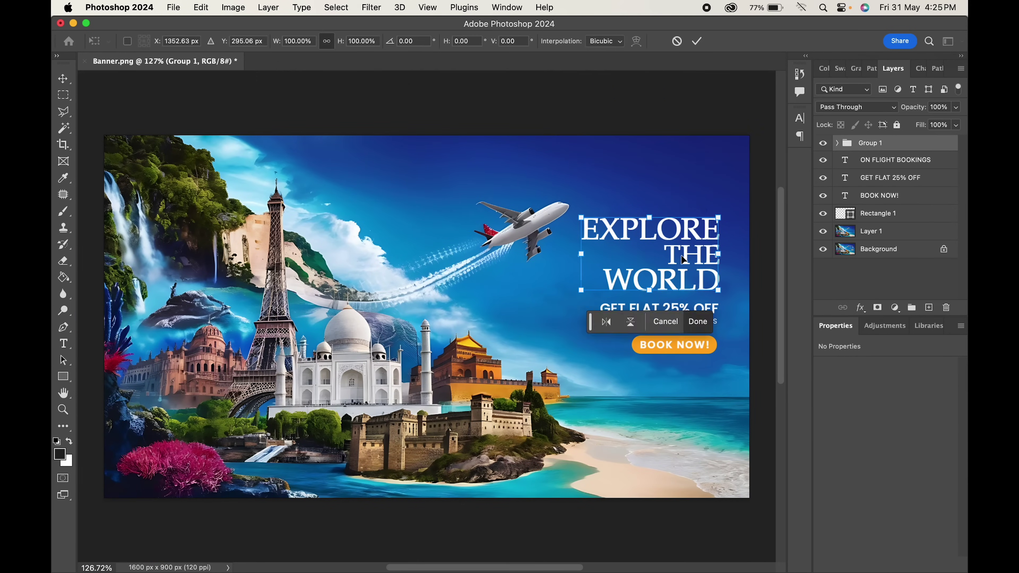
drag(681, 260, 681, 247)
key(Return)
Move "THE" and "WORLD" down to widen the line spacing of the headline.
scroll(681, 244, up, 5)
click(579, 254)
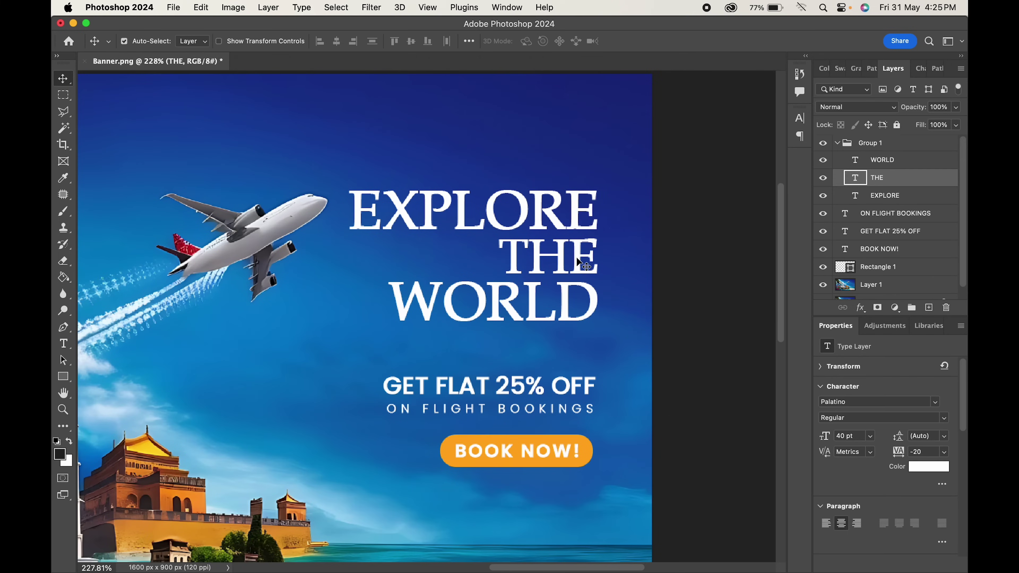
shift+click(584, 290)
drag(585, 287, 585, 303)
Distribute the three headline lines "EXPLORE", "THE" and "WORLD" evenly in the vertical direction and deselect them.
click(593, 304)
shift+click(586, 268)
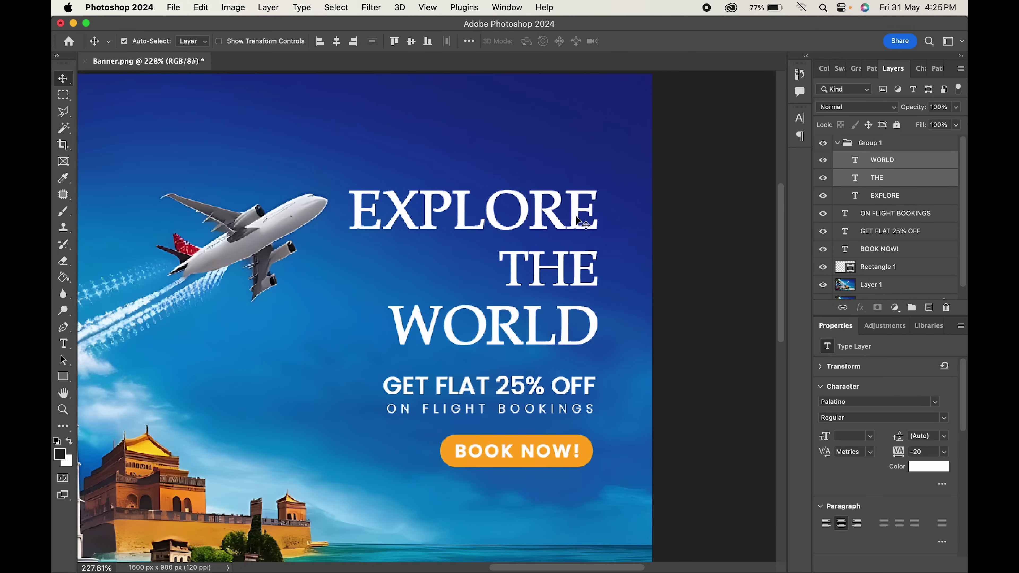
click(468, 41)
click(428, 115)
click(356, 257)
scroll(356, 258, down, 6)
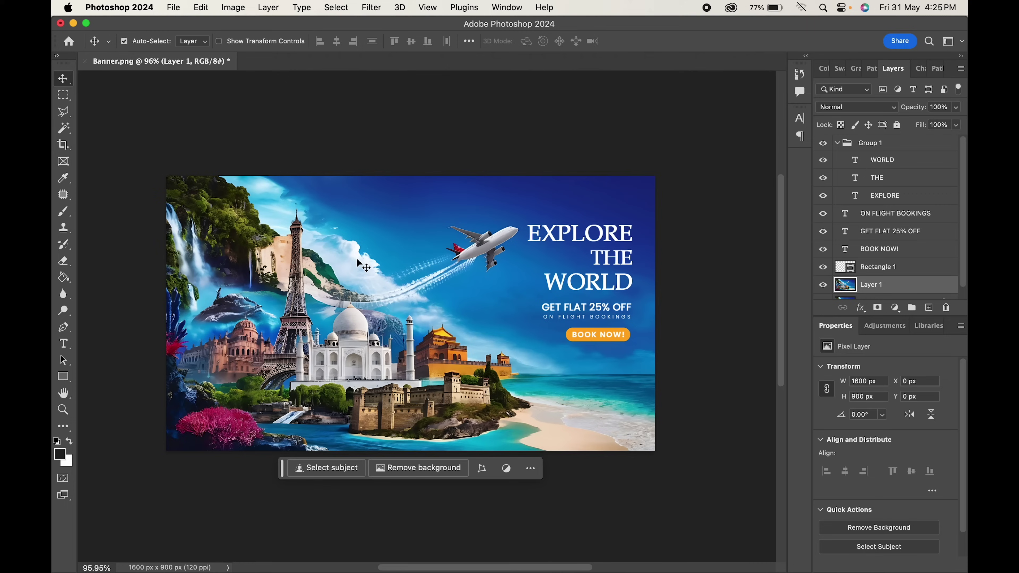
scroll(356, 257, up, 2)
scroll(357, 260, down, 1)
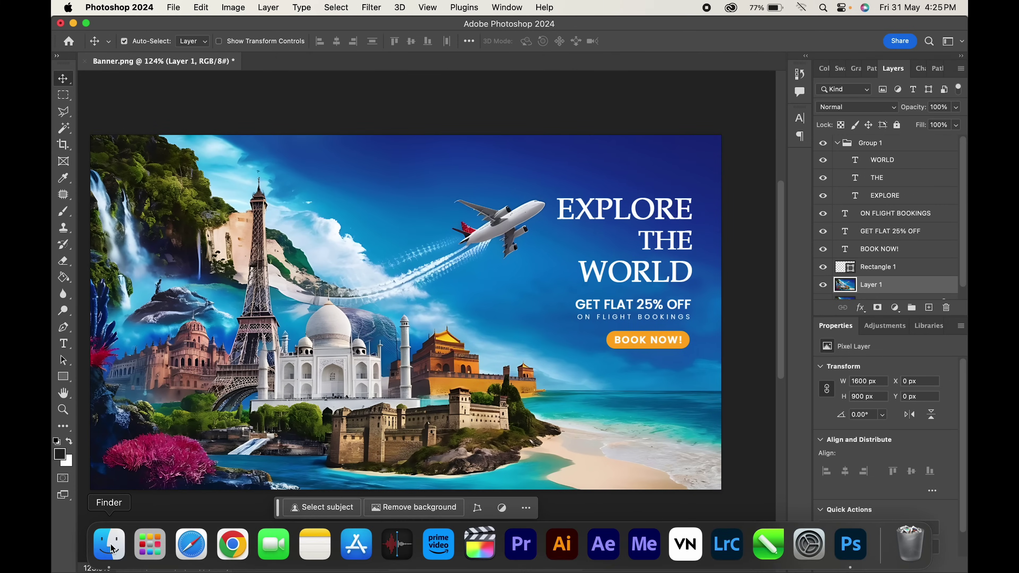
Place Logo Travel.png and the Black-Icons widget image from the Banner folder in Finder into the Photoshop banner.
click(109, 546)
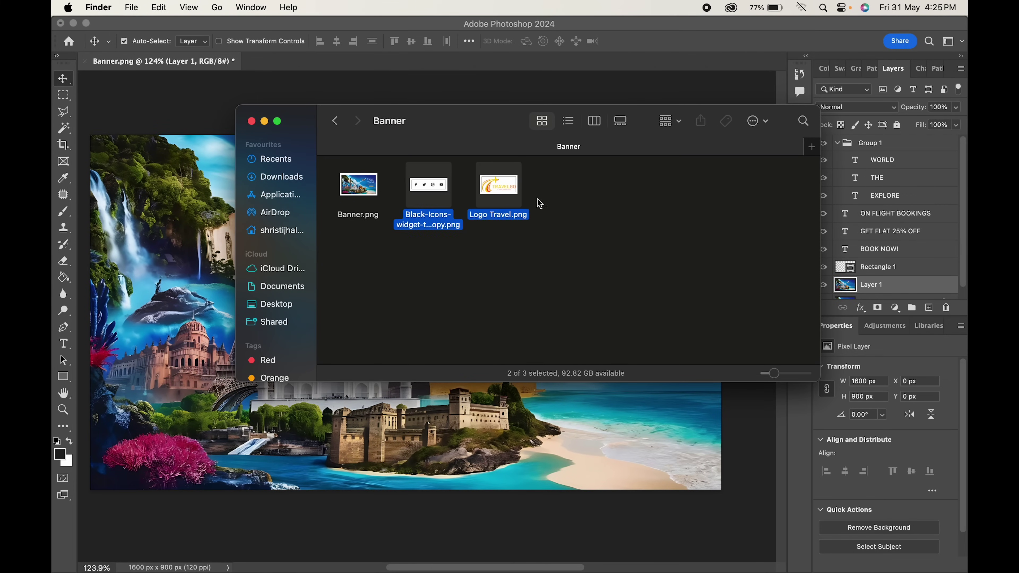
drag(510, 411, 509, 411)
key(Return)
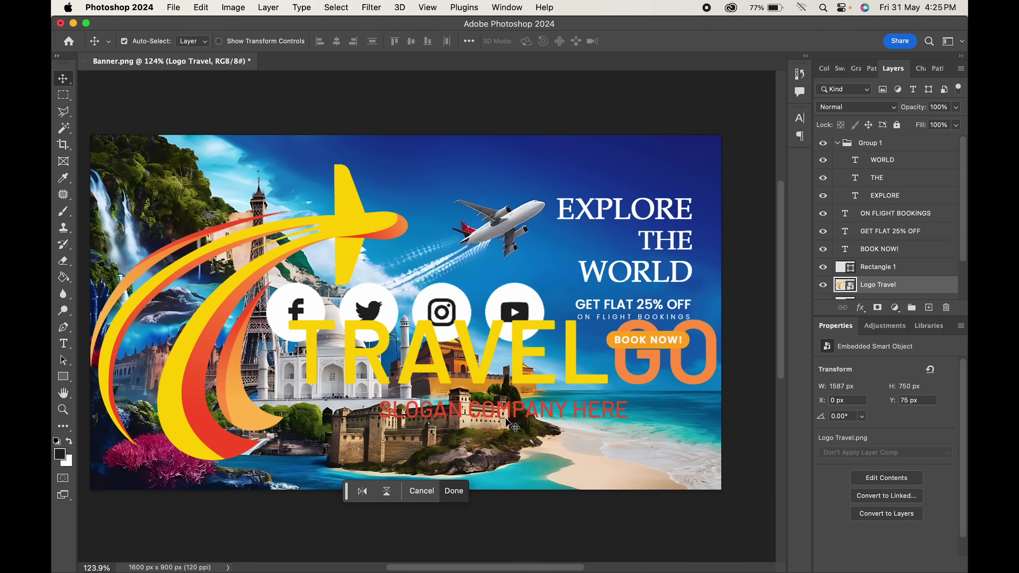
key(Return)
Scale the TravelGo logo to about 148 × 70 px and place it in the banner's upper right corner.
key(super+t)
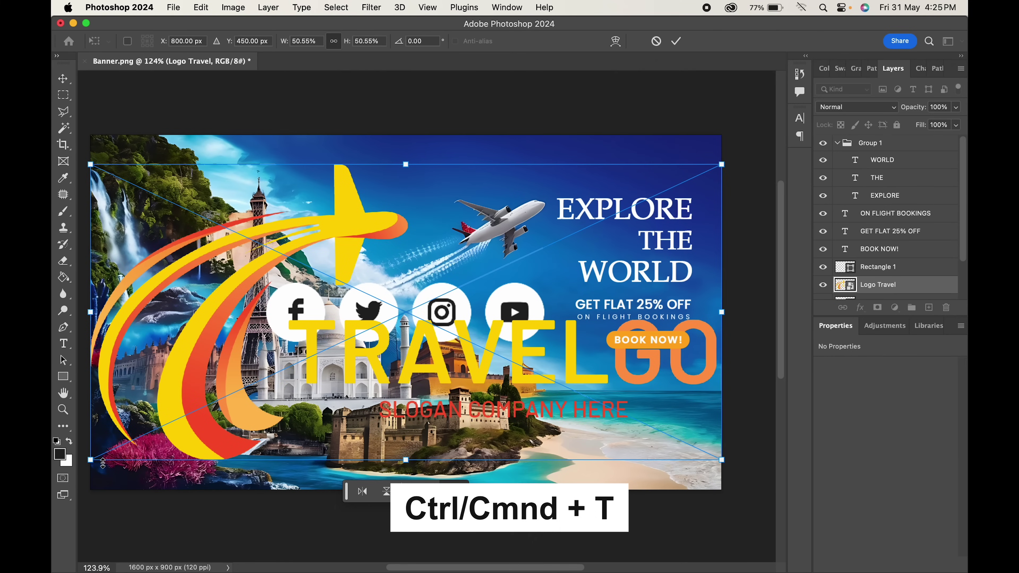
drag(91, 460, 625, 276)
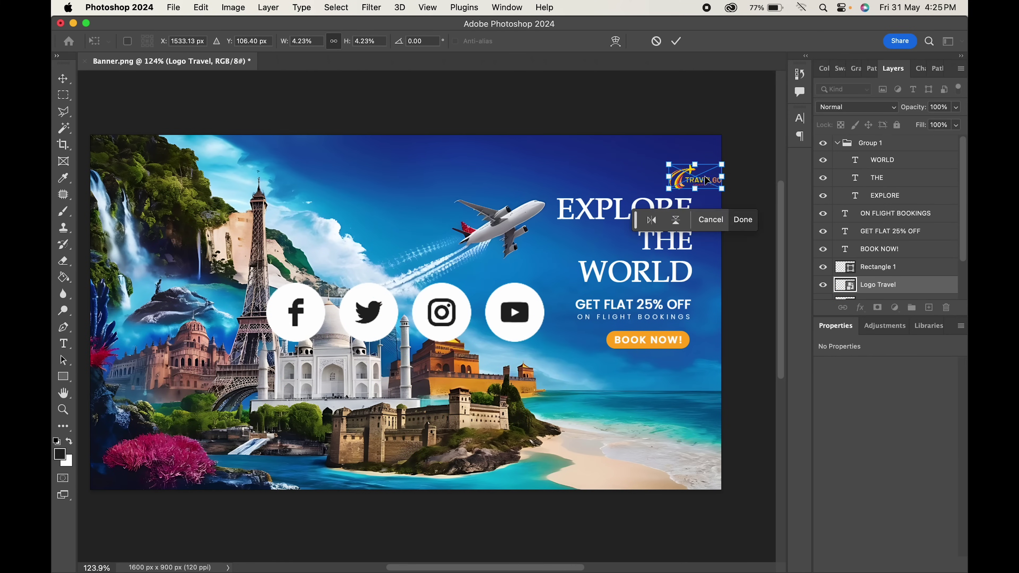
key(Return)
drag(698, 161, 656, 169)
key(super+t)
key(Return)
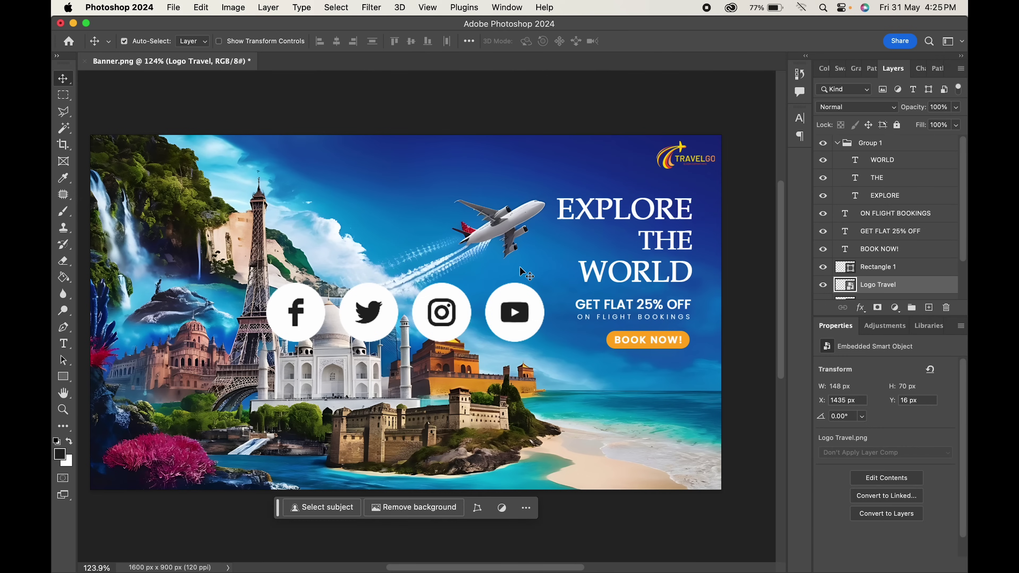
Scale the social media icons to about 168 × 35 px and place them in the banner's lower right corner.
drag(510, 313, 622, 424)
key(super+t)
drag(370, 381, 613, 432)
key(Return)
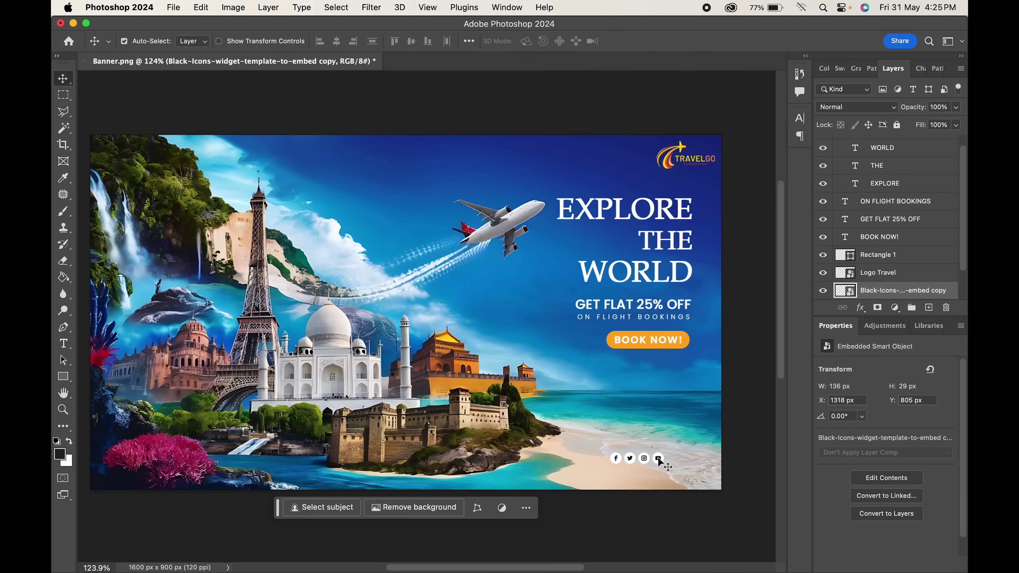
mouse_move(658, 459)
mouse_down()
mouse_move(712, 480)
mouse_move(651, 470)
mouse_up()
key(super+t)
key(Return)
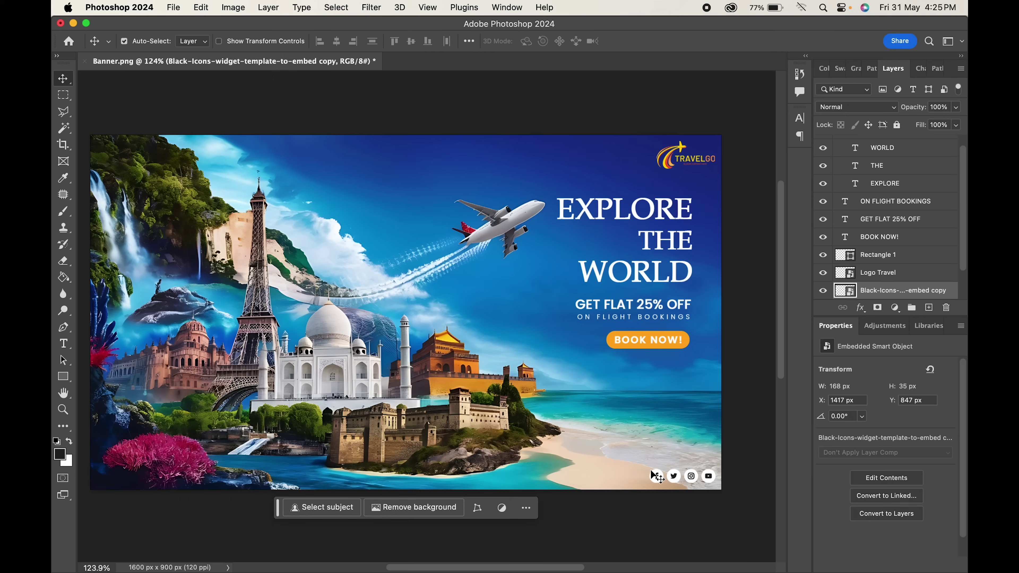
Deselect everything and compare the finished banner with the original by isolating the Background layer and restoring all layers.
click(652, 531)
scroll(658, 529, up, 1)
scroll(882, 241, down, 2)
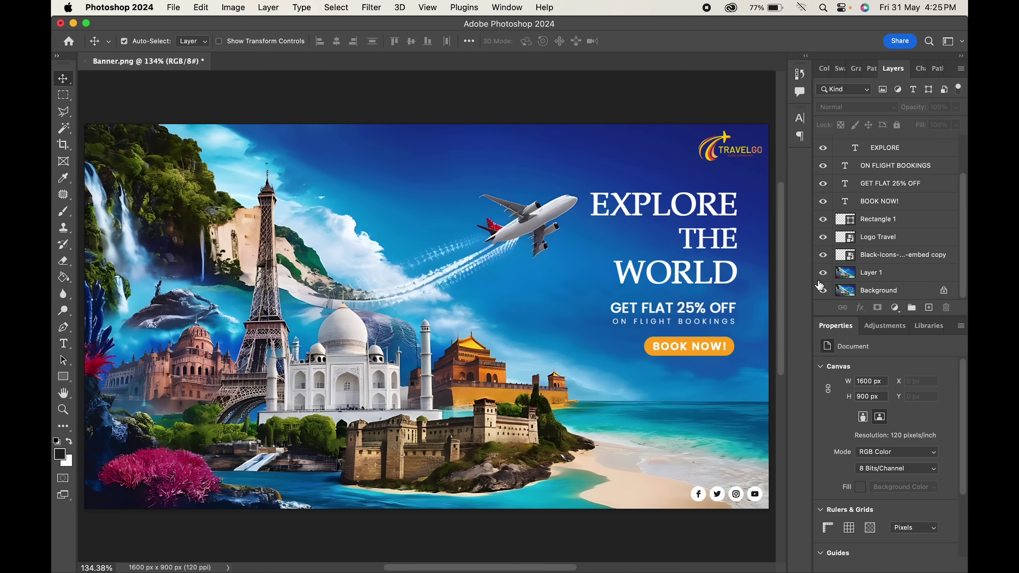
alt+click(823, 291)
alt+click(823, 291)
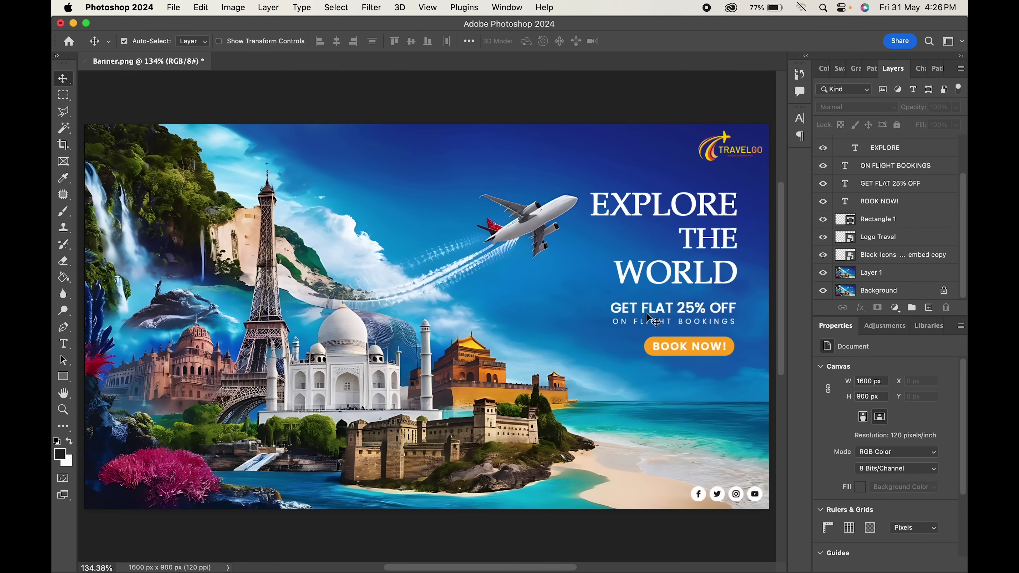